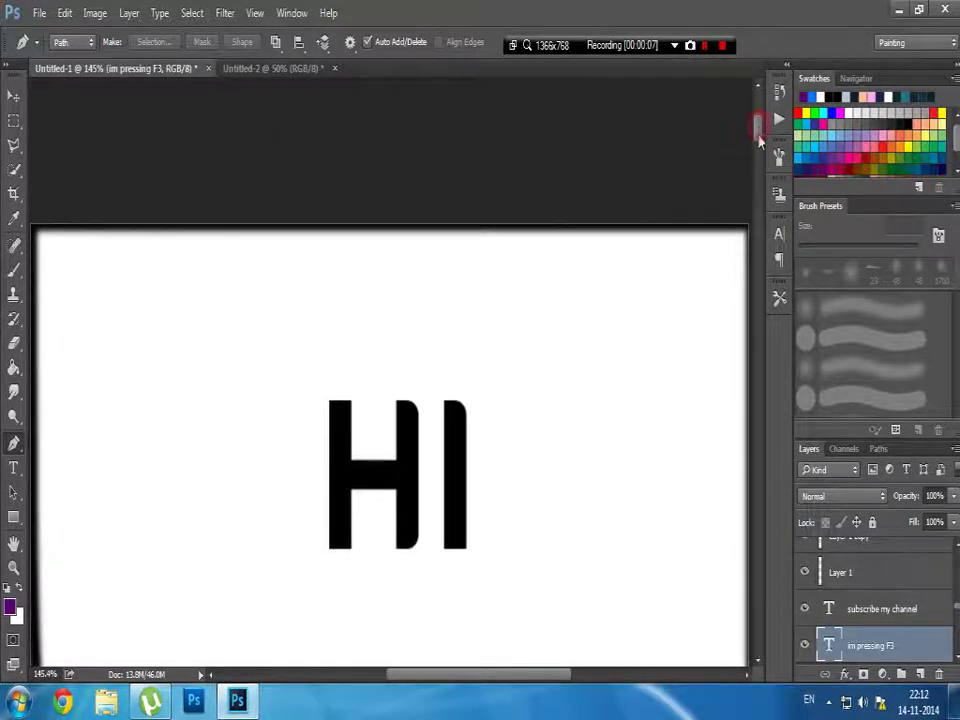
# - Scroll the Untitled-1 intro slides down to the blue 'this is what you usualy do' panel
pyautogui.moveTo(757, 133); pyautogui.dragTo(757, 165)
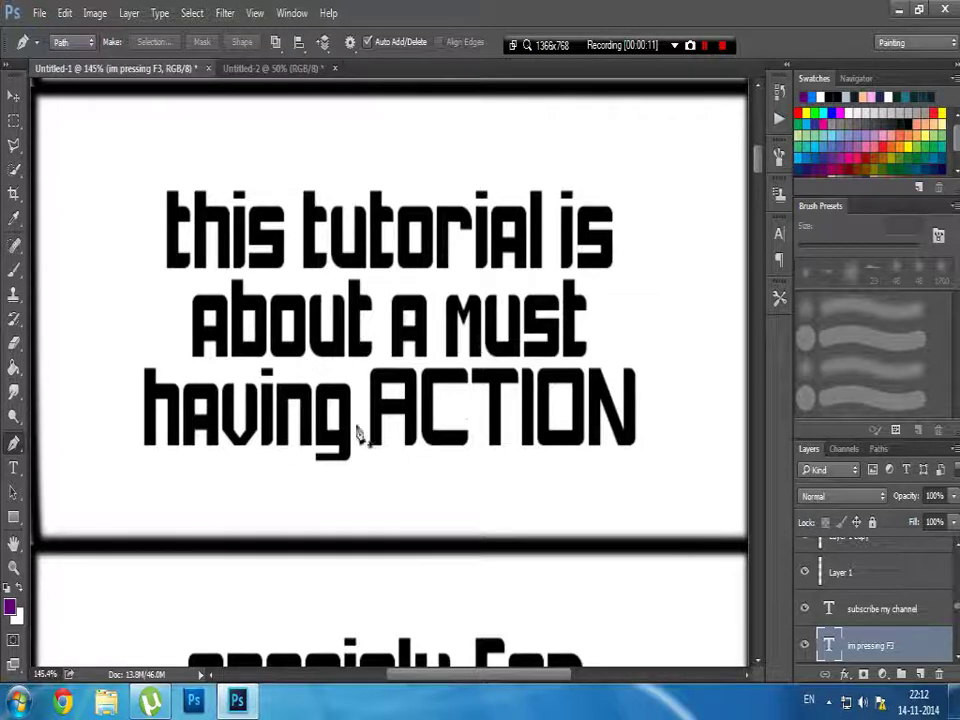
pyautogui.moveTo(757, 155); pyautogui.dragTo(760, 190)
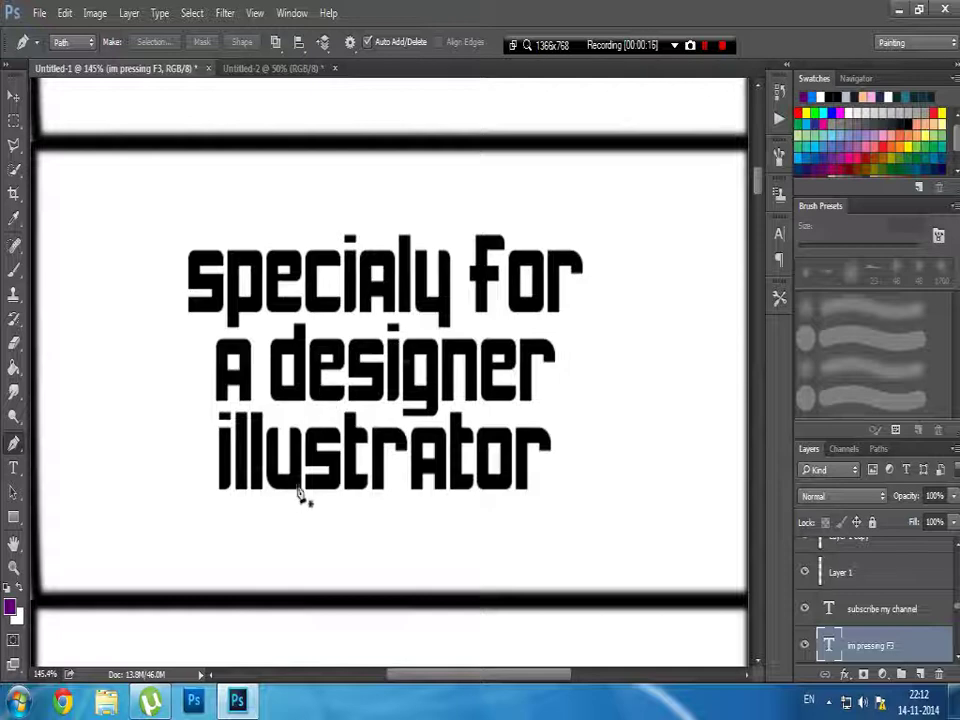
pyautogui.moveTo(757, 175); pyautogui.dragTo(751, 216)
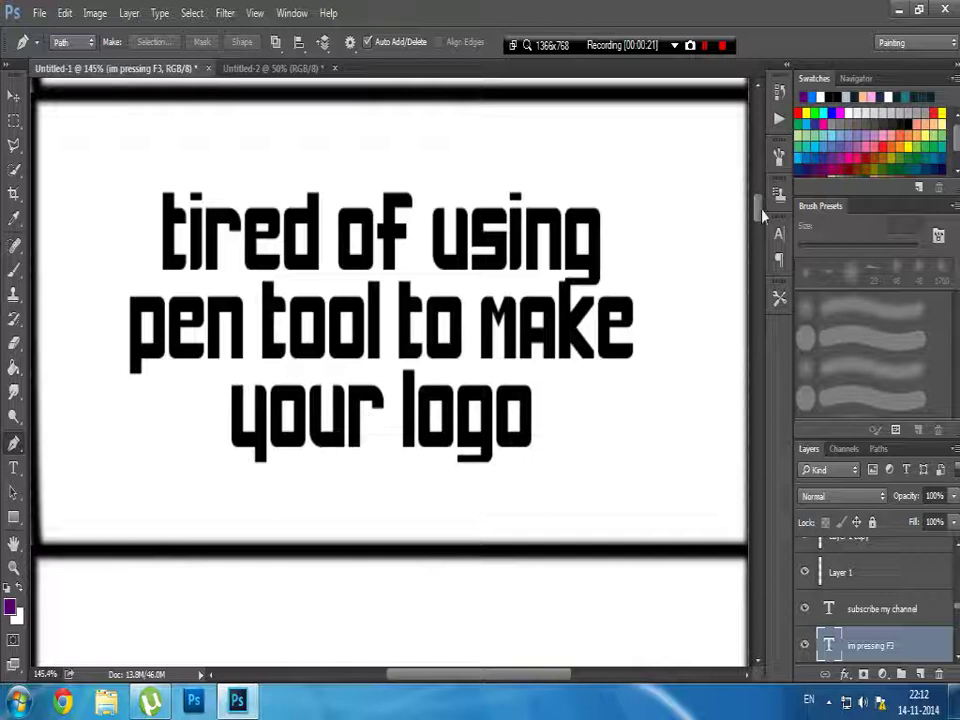
pyautogui.moveTo(759, 214)
pyautogui.mouseDown()
pyautogui.moveTo(756, 232)
pyautogui.moveTo(731, 252)
pyautogui.moveTo(746, 262)
pyautogui.moveTo(735, 273)
pyautogui.mouseUp()
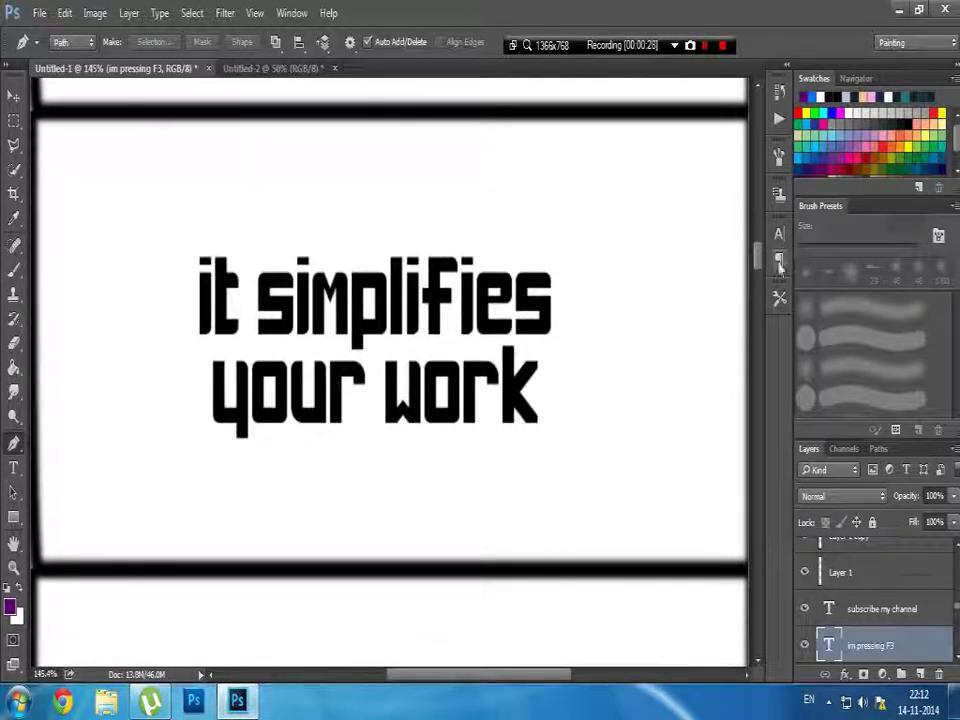
pyautogui.moveTo(759, 268); pyautogui.dragTo(759, 283)
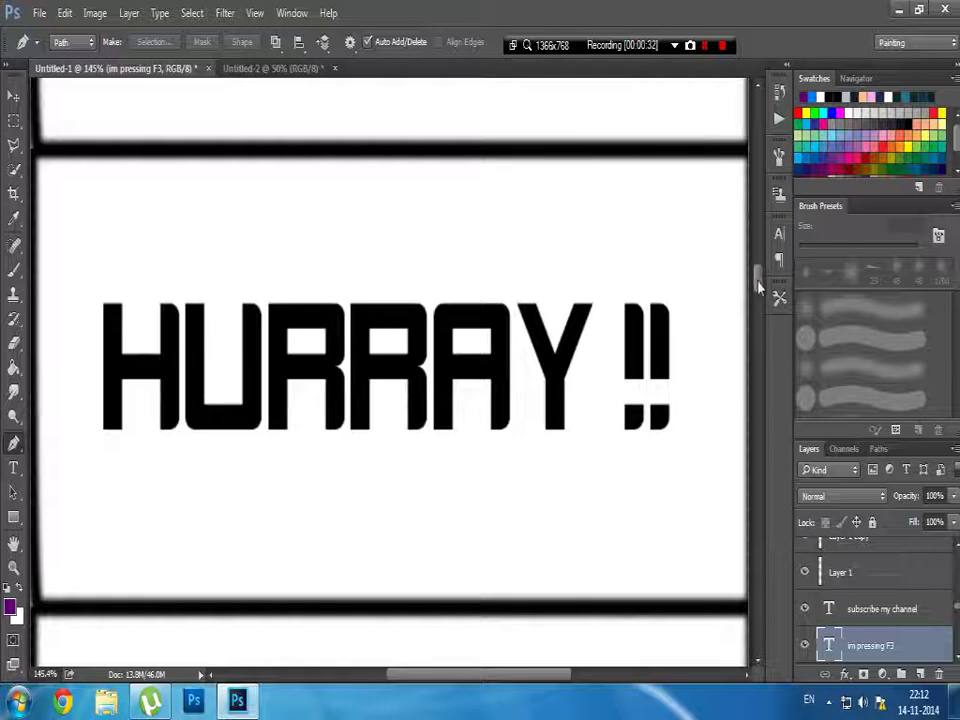
pyautogui.moveTo(759, 288); pyautogui.dragTo(755, 306)
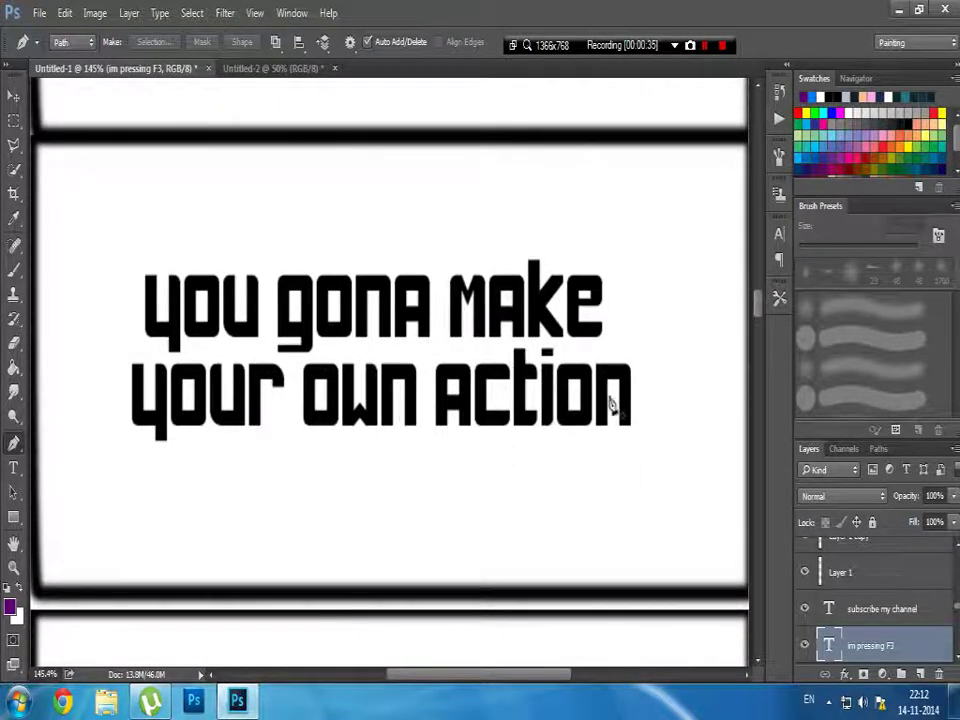
pyautogui.moveTo(759, 303); pyautogui.dragTo(755, 356)
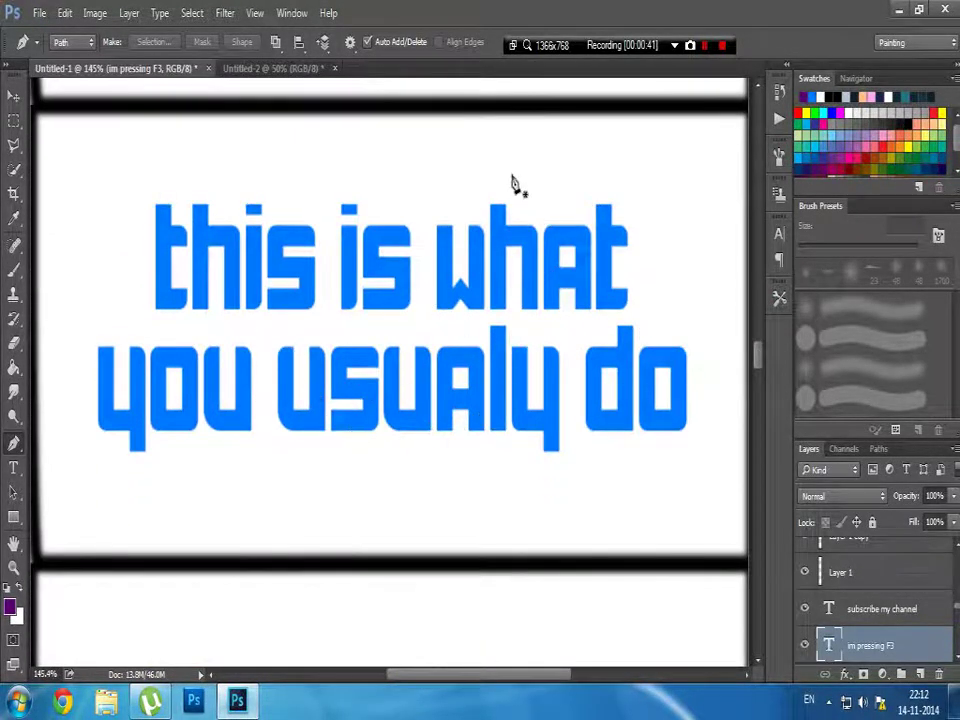
# - On Untitled-2, draw a G-shaped pen path with one straight and three curved segments
pyautogui.click(285, 69)
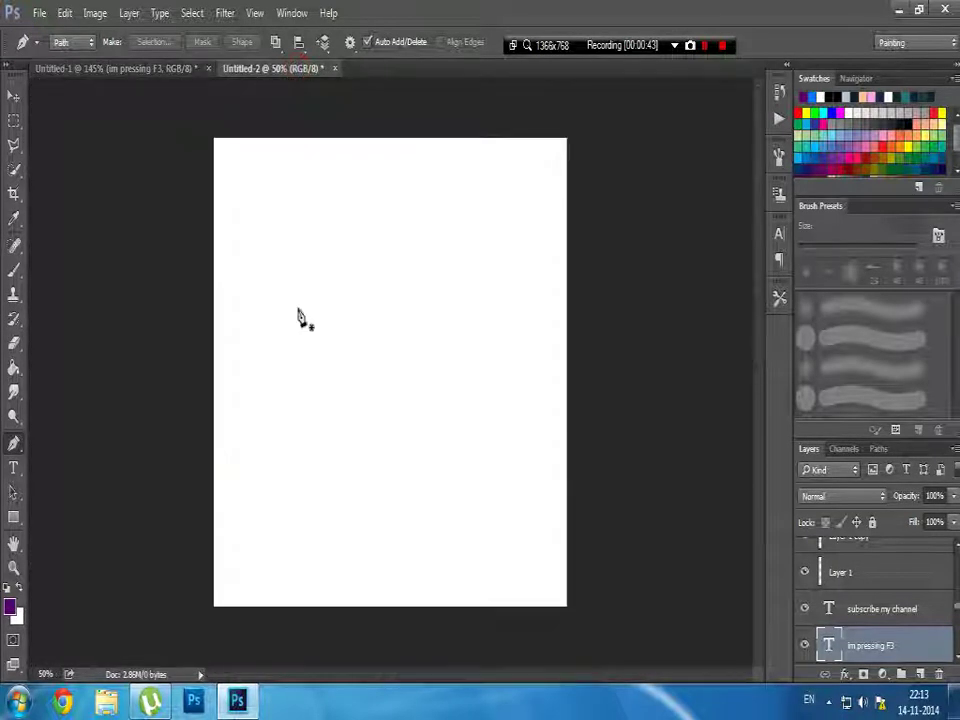
pyautogui.click(312, 302)
pyautogui.click(401, 273)
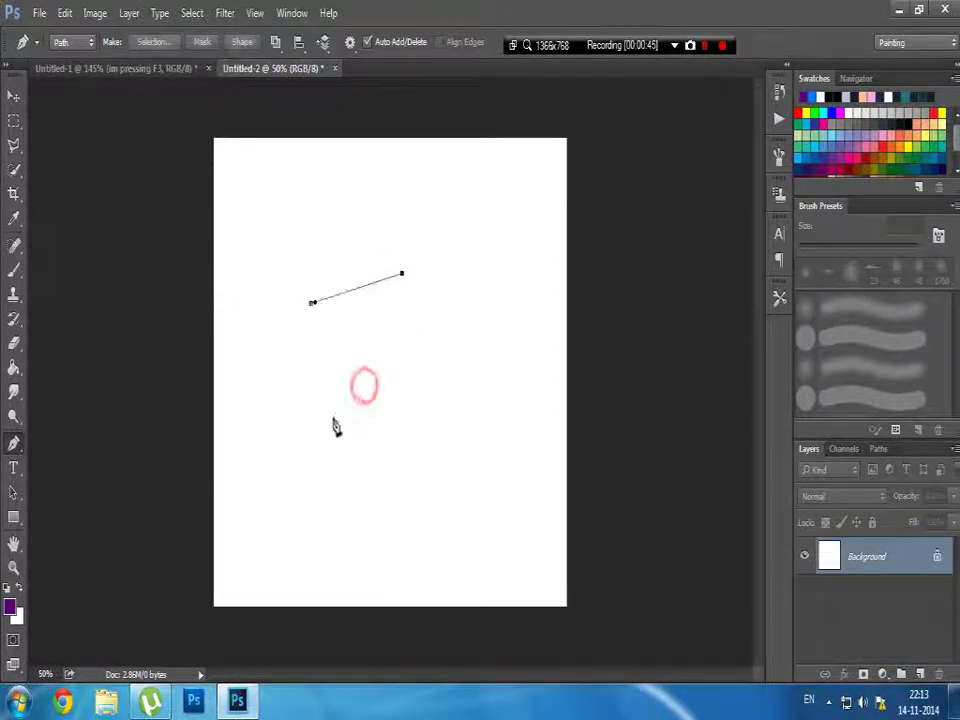
pyautogui.moveTo(364, 385); pyautogui.dragTo(333, 417)
pyautogui.moveTo(261, 390); pyautogui.dragTo(242, 336)
pyautogui.moveTo(283, 236); pyautogui.dragTo(324, 204)
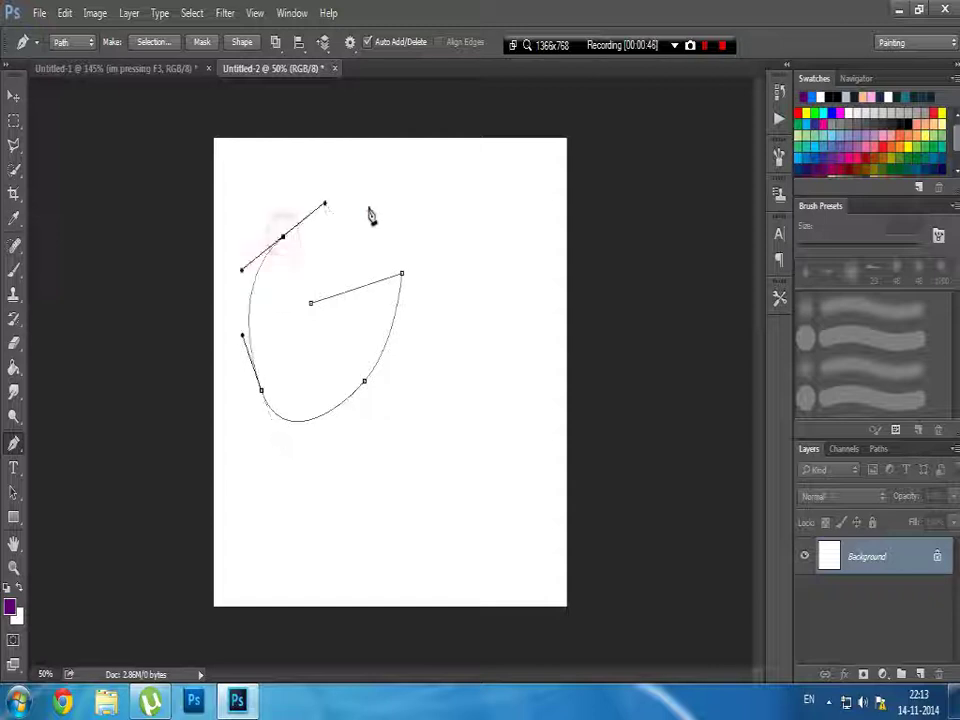
# - Choose the 28 px scatter brush, try it on the canvas, and undo the test marks
pyautogui.rightClick(445, 257)
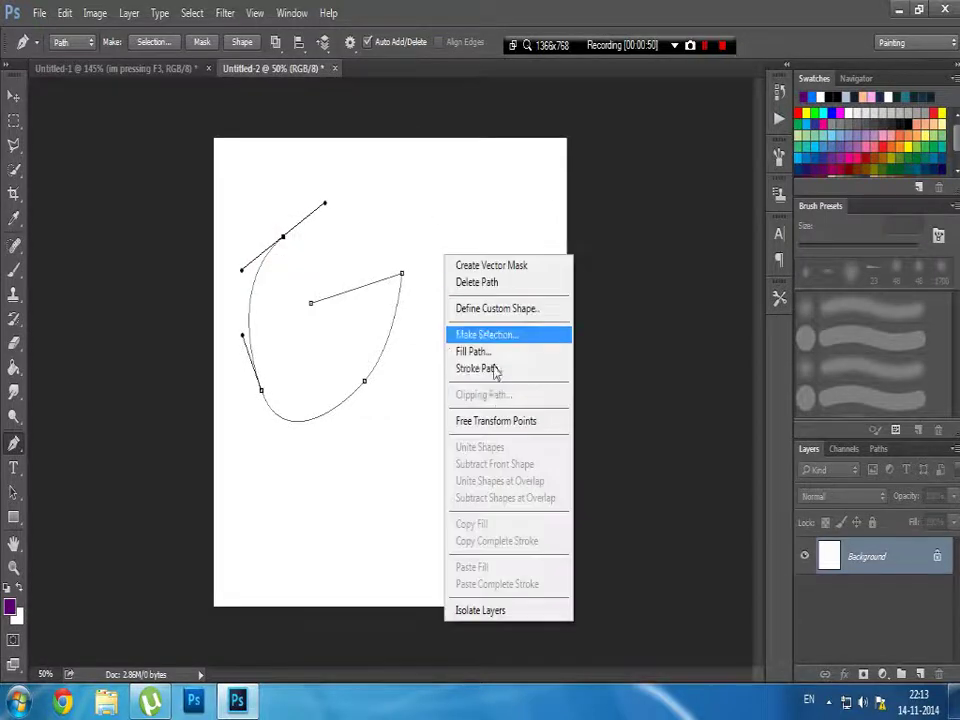
pyautogui.click(14, 270)
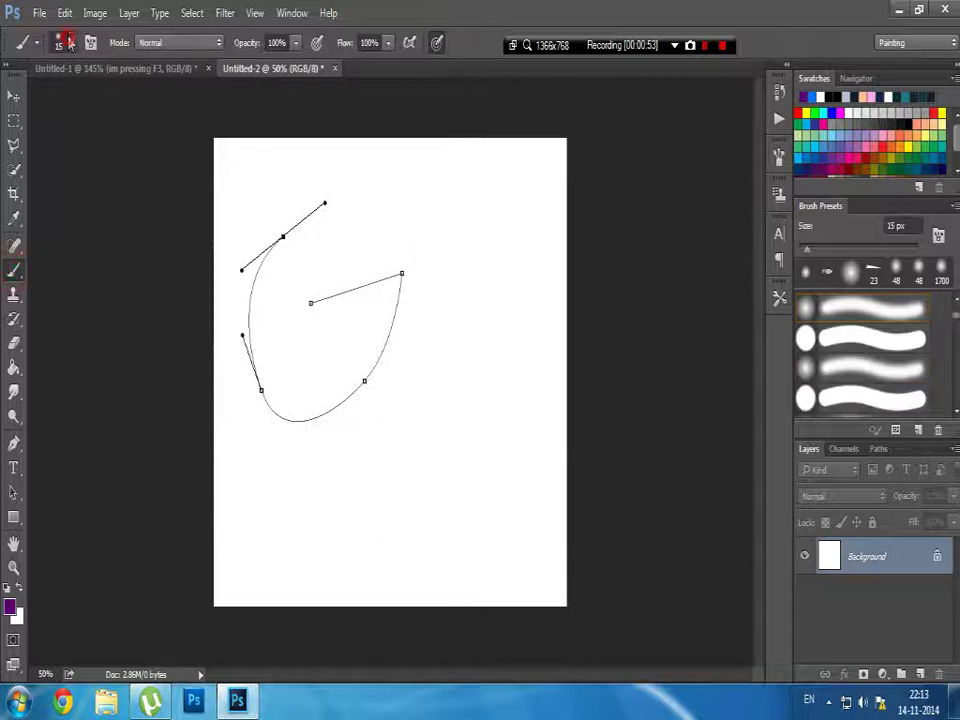
pyautogui.click(70, 44)
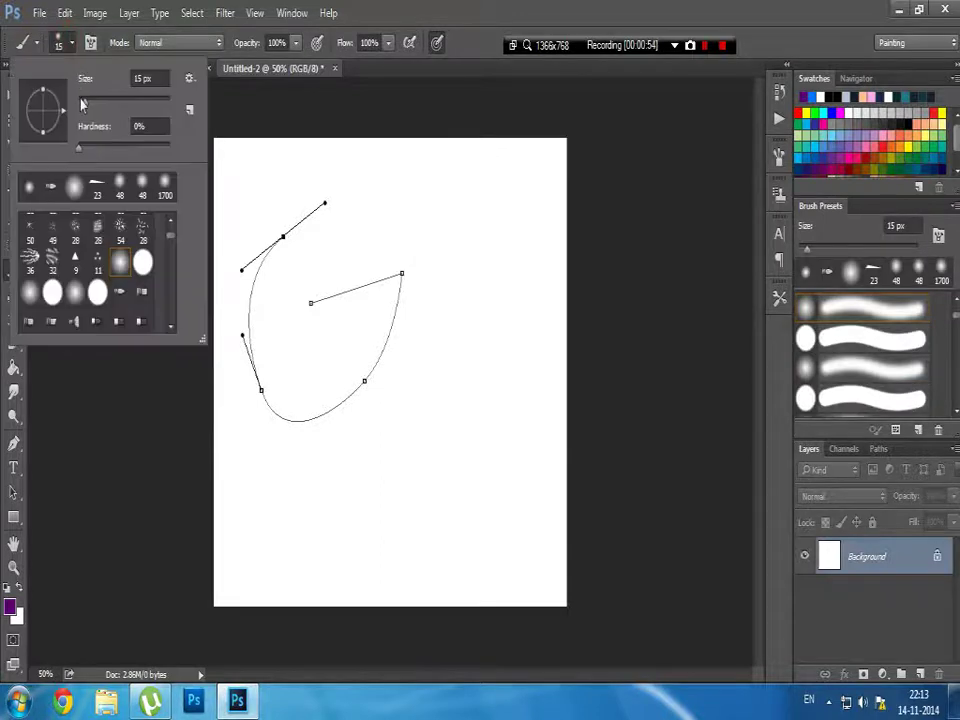
pyautogui.click(144, 236)
pyautogui.click(424, 214)
pyautogui.moveTo(424, 214); pyautogui.dragTo(440, 240)
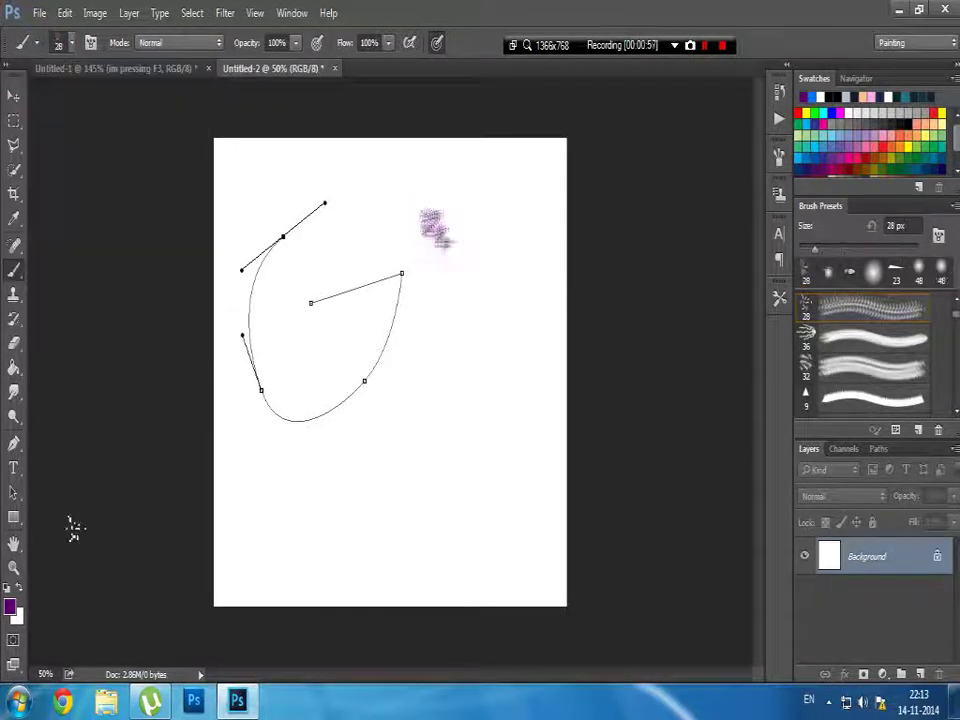
pyautogui.hotkey('ctrl', 'z')
# - Stroke the G path with the purple brush, Simulate Pressure off, then undo it all
pyautogui.click(14, 443)
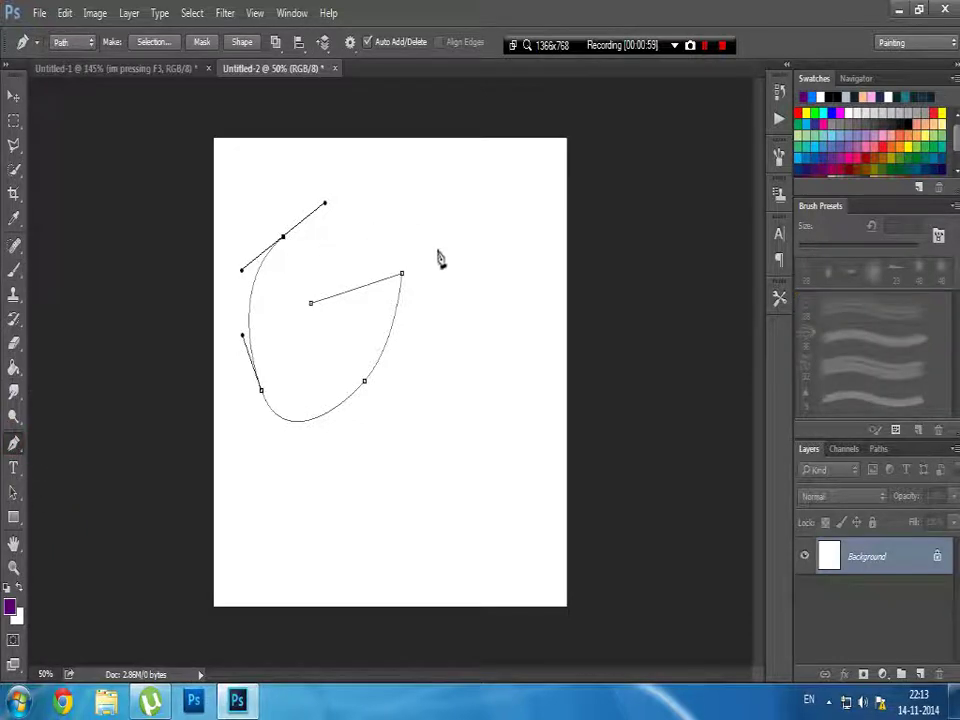
pyautogui.rightClick(458, 272)
pyautogui.click(482, 383)
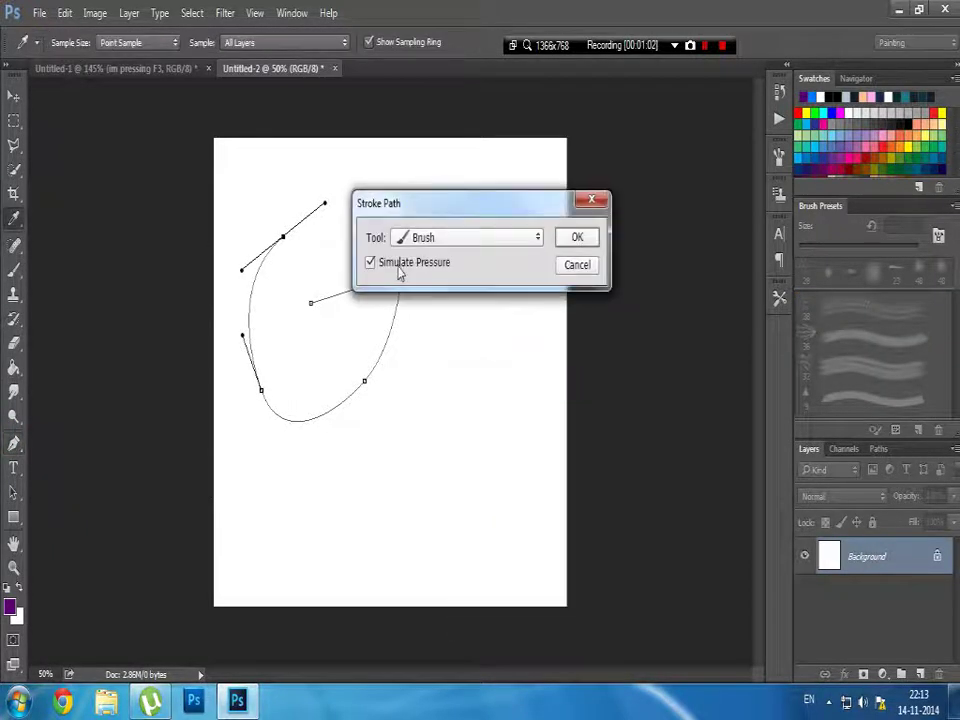
pyautogui.click(370, 262)
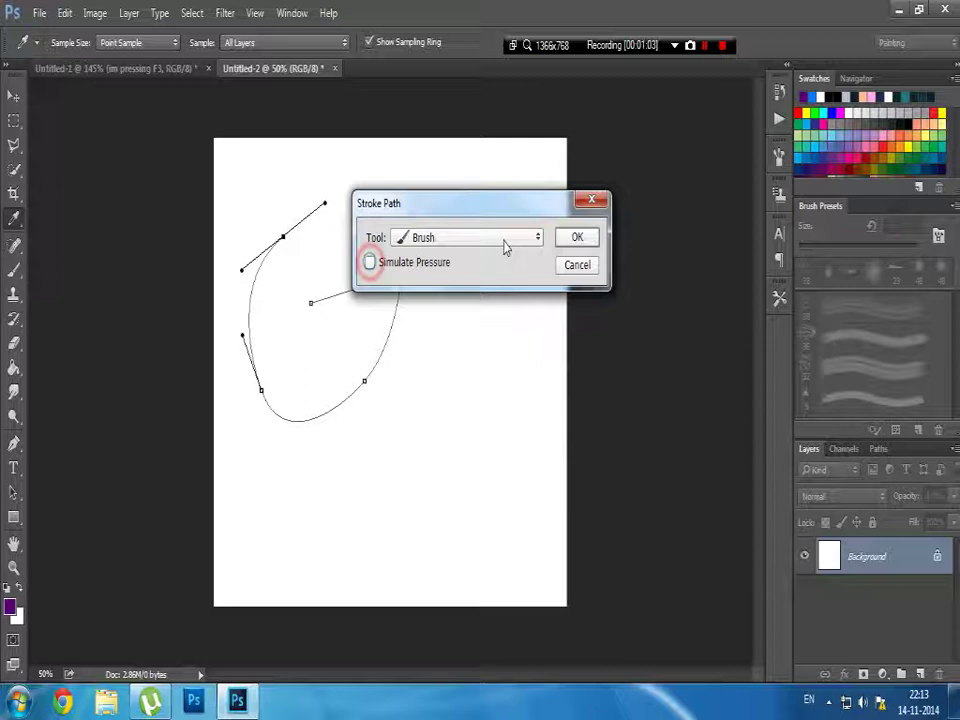
pyautogui.click(576, 238)
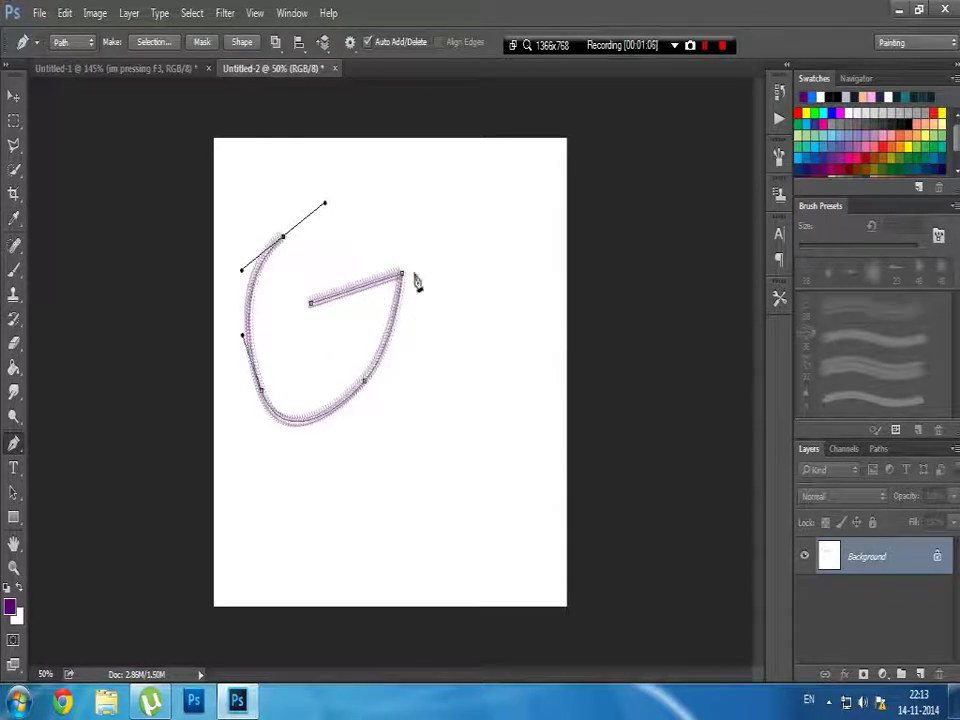
pyautogui.hotkey('ctrl', 'alt', 'z')
pyautogui.hotkey('ctrl', 'alt', 'z')
pyautogui.hotkey('ctrl', 'alt', 'z')
pyautogui.hotkey('ctrl', 'alt', 'z')
pyautogui.hotkey('ctrl', 'alt', 'z')
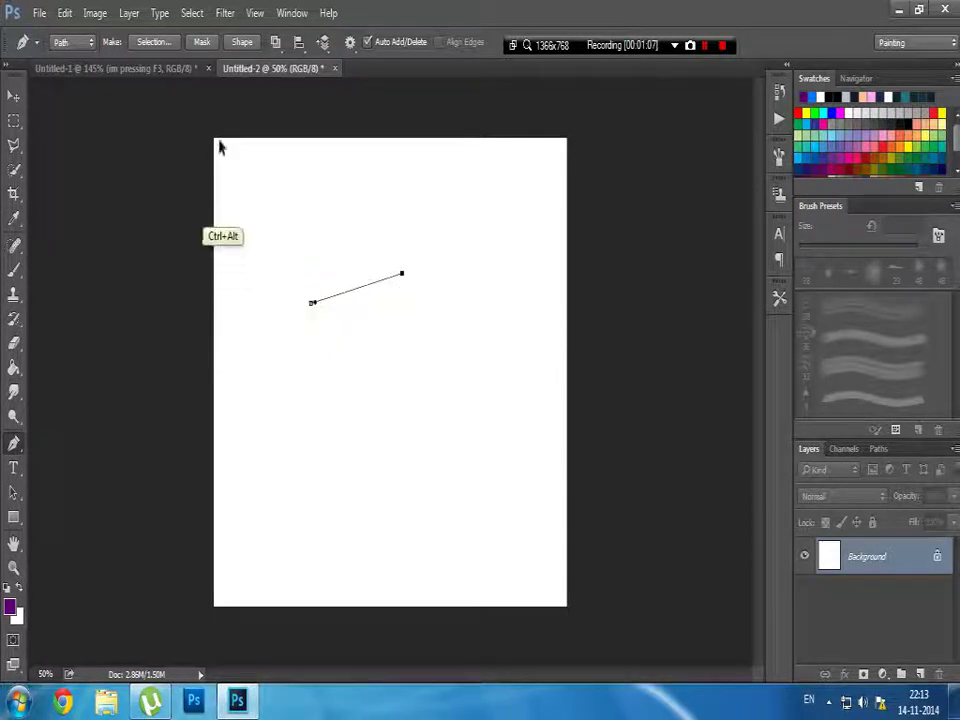
pyautogui.hotkey('ctrl', 'alt', 'z')
pyautogui.hotkey('ctrl', 'alt', 'z')
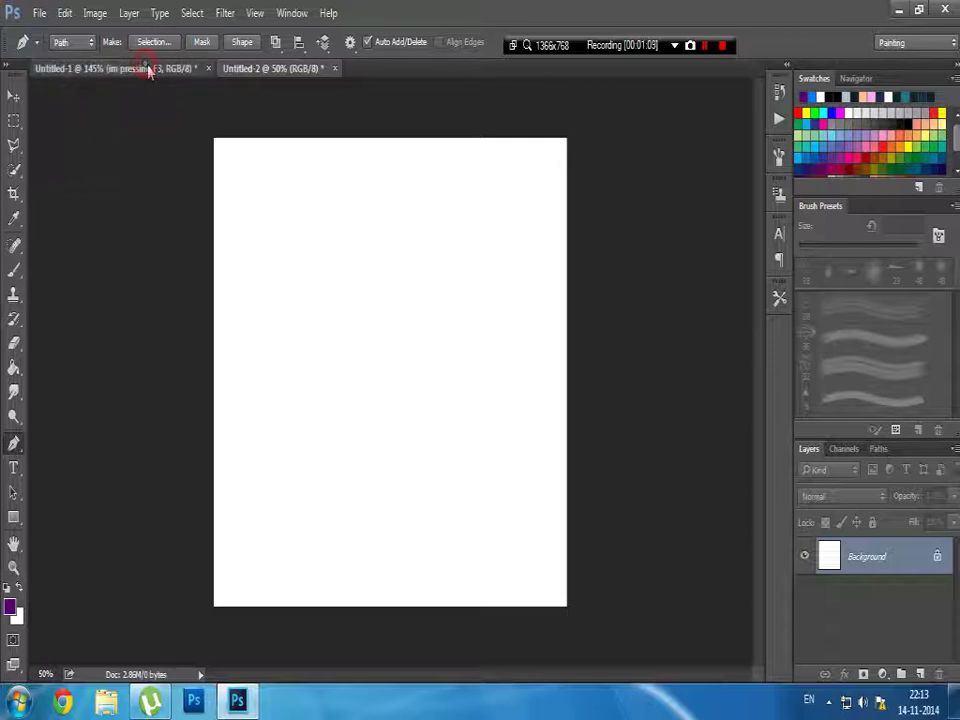
# - Glance at the Untitled-1 slides, then pick a different brush preset on Untitled-2
pyautogui.click(148, 68)
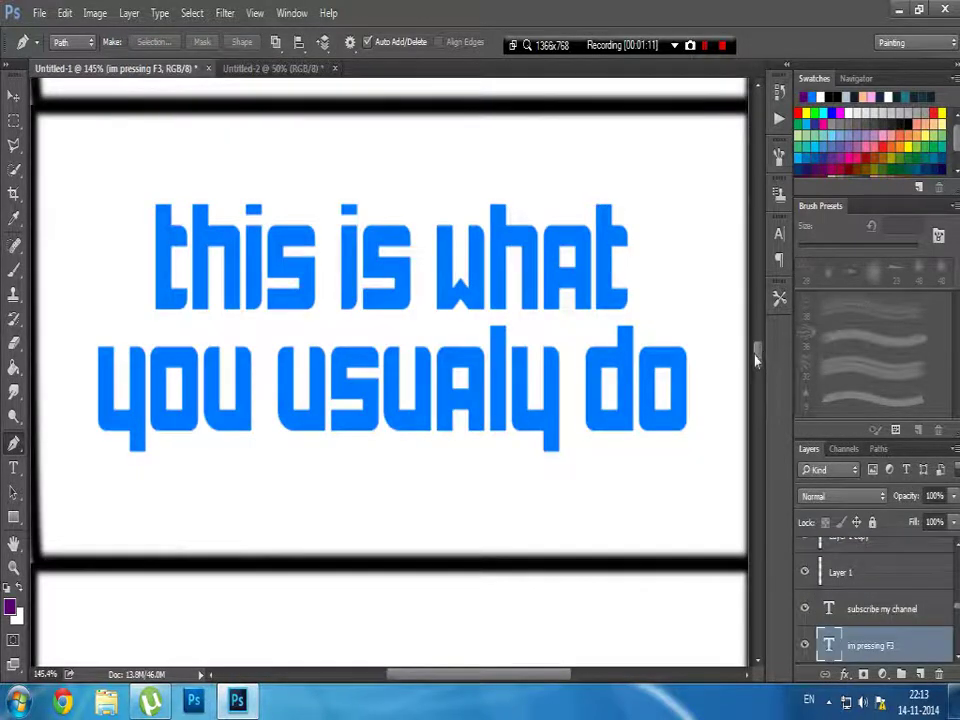
pyautogui.moveTo(758, 365); pyautogui.dragTo(756, 377)
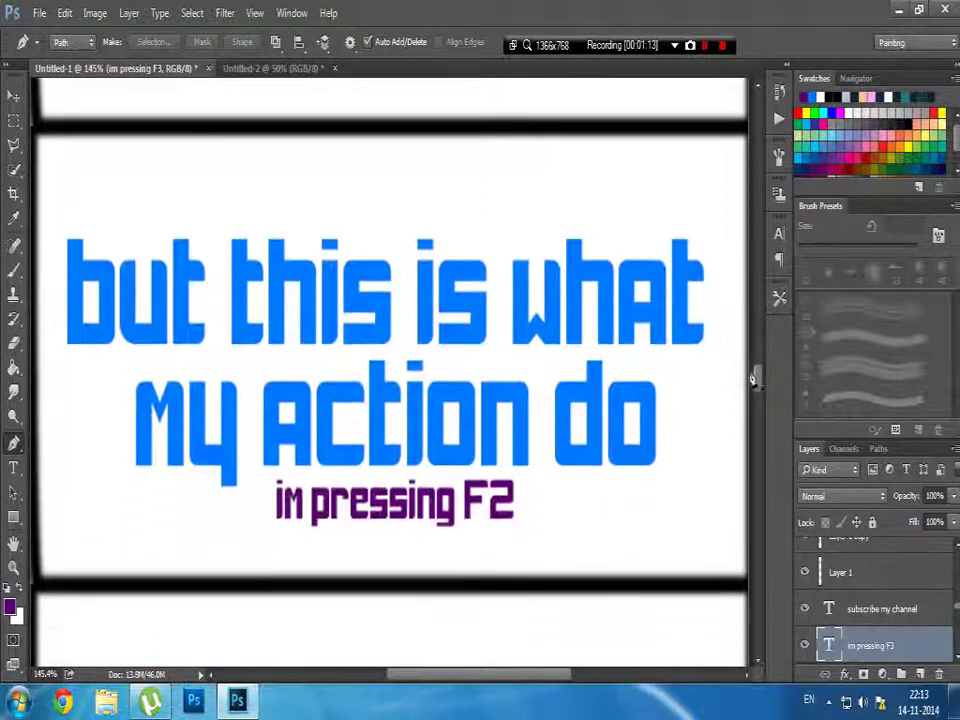
pyautogui.click(270, 68)
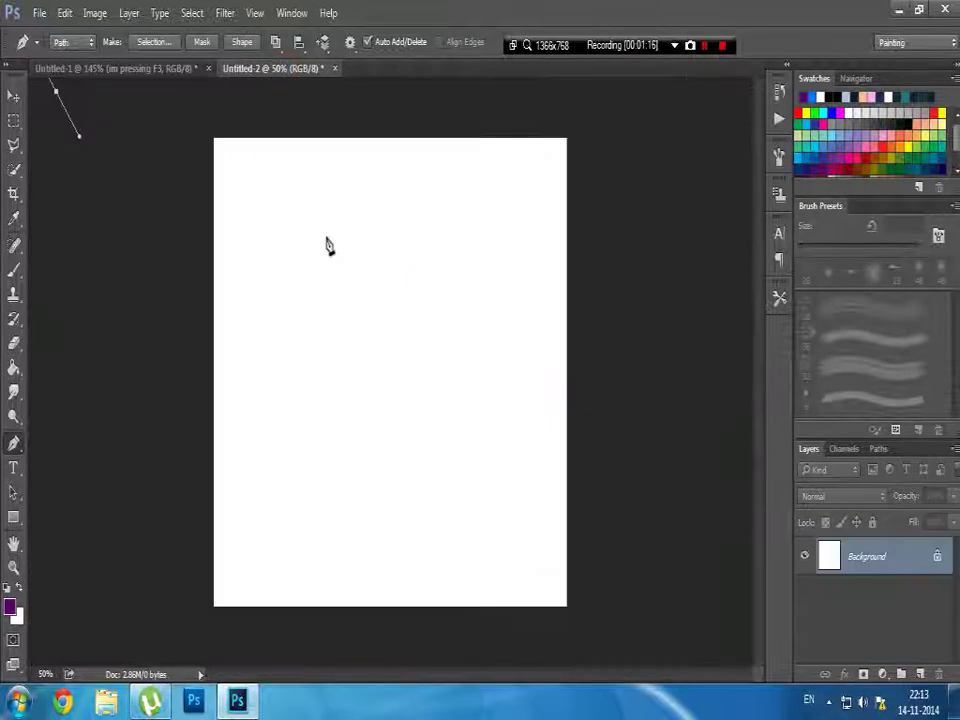
pyautogui.click(14, 268)
pyautogui.click(58, 42)
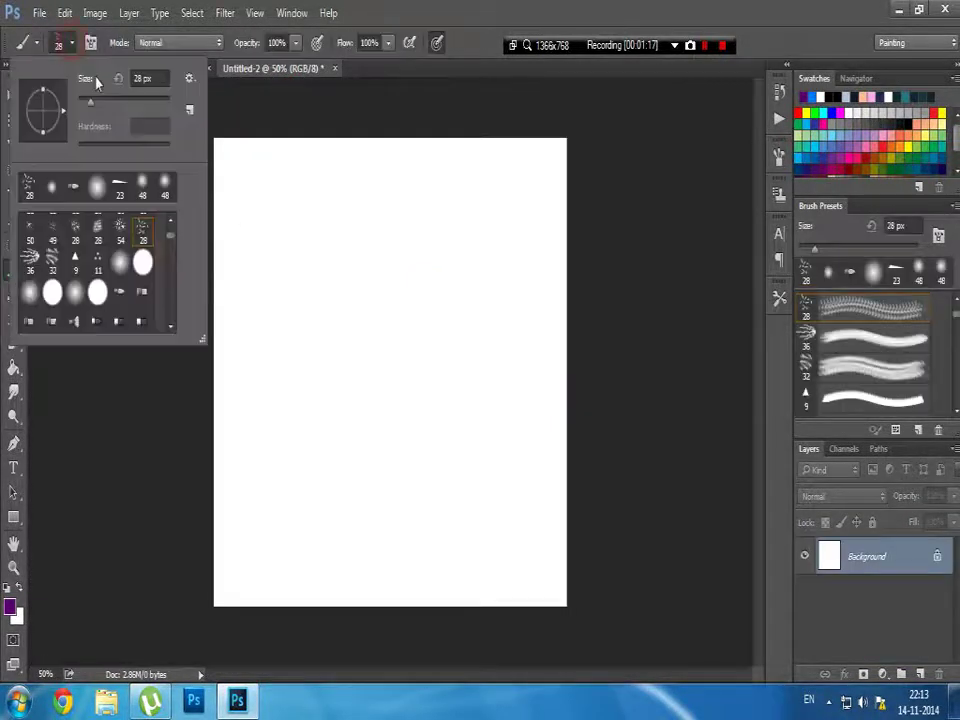
pyautogui.click(48, 190)
pyautogui.click(343, 124)
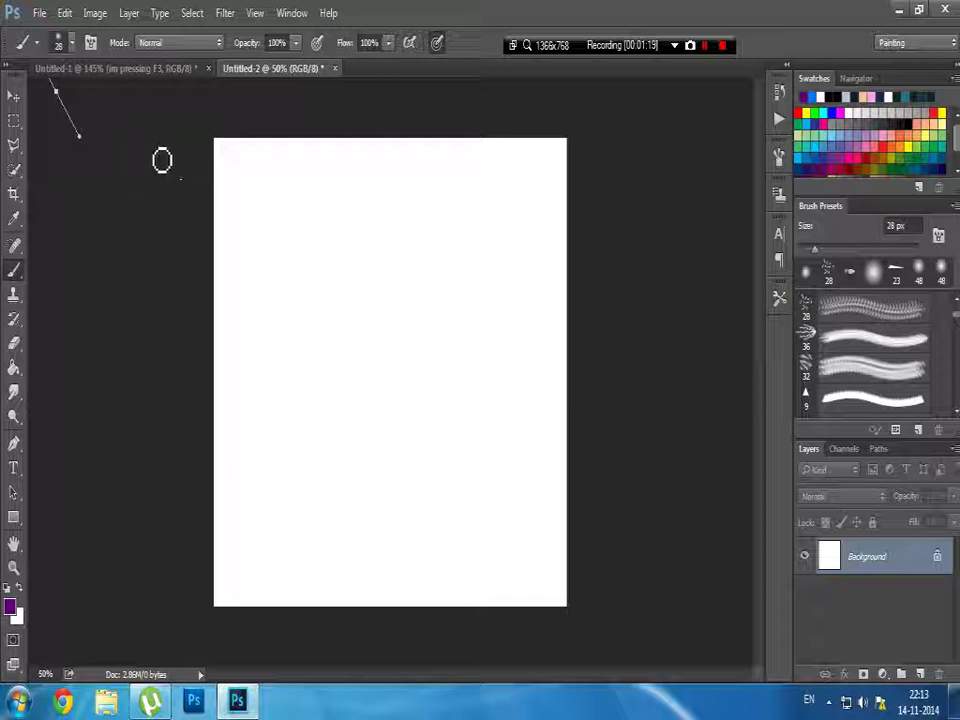
# - Check the saved Work Path, then draw a new three-anchor curved pen path
pyautogui.click(877, 449)
pyautogui.click(808, 449)
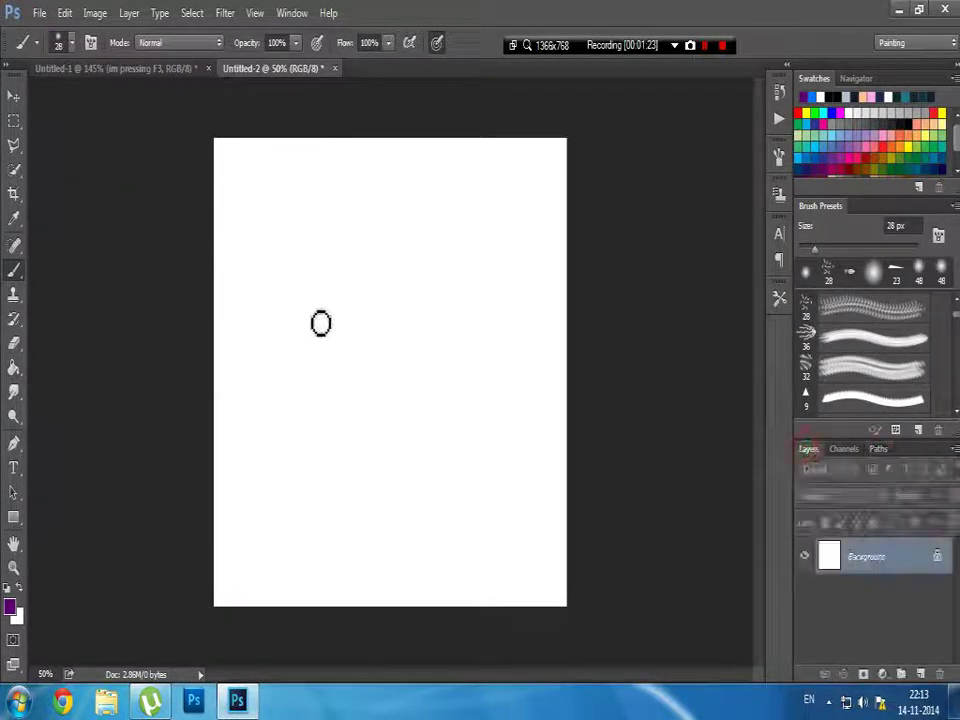
pyautogui.click(14, 443)
pyautogui.click(327, 250)
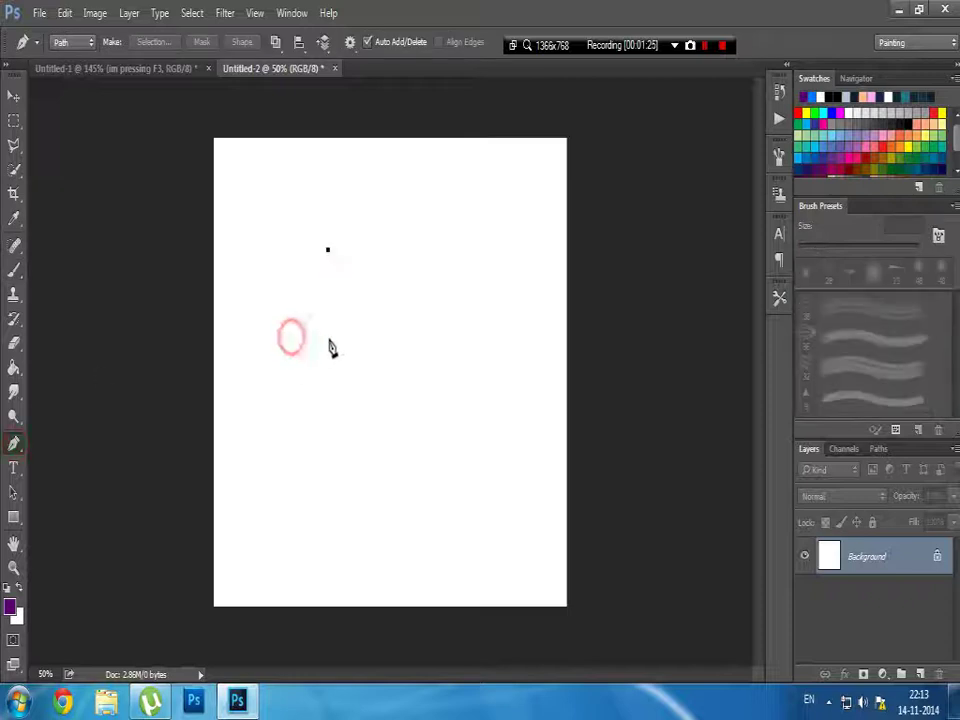
pyautogui.moveTo(290, 337); pyautogui.dragTo(327, 341)
pyautogui.moveTo(388, 293); pyautogui.dragTo(406, 315)
# - Stroke the new path in purple with the F3 action and view the title artwork
pyautogui.click(14, 270)
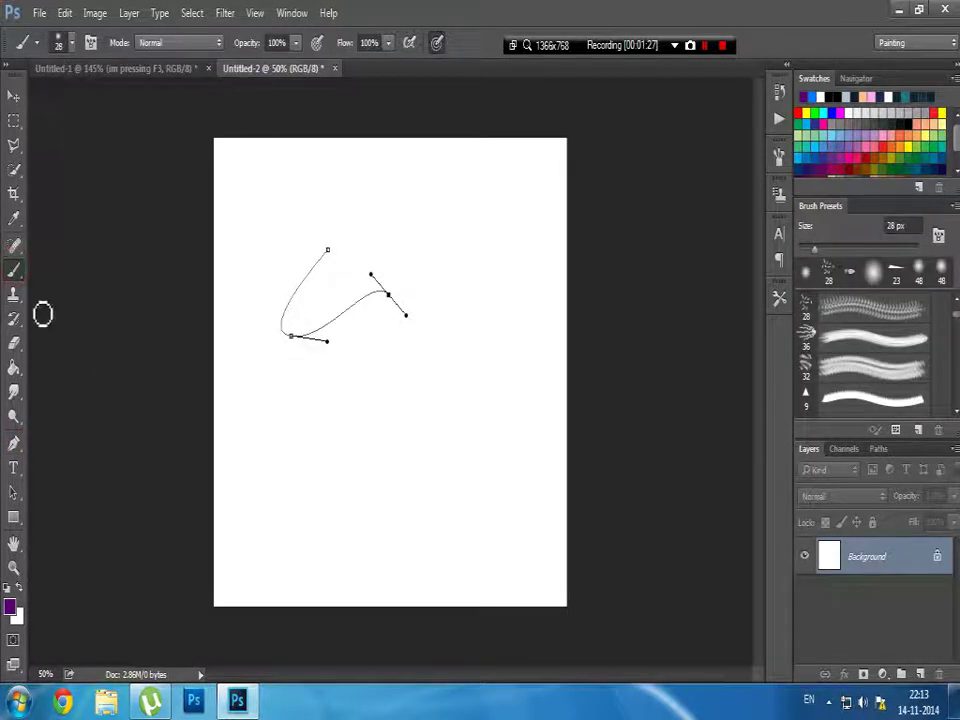
pyautogui.click(14, 443)
pyautogui.press('F3')
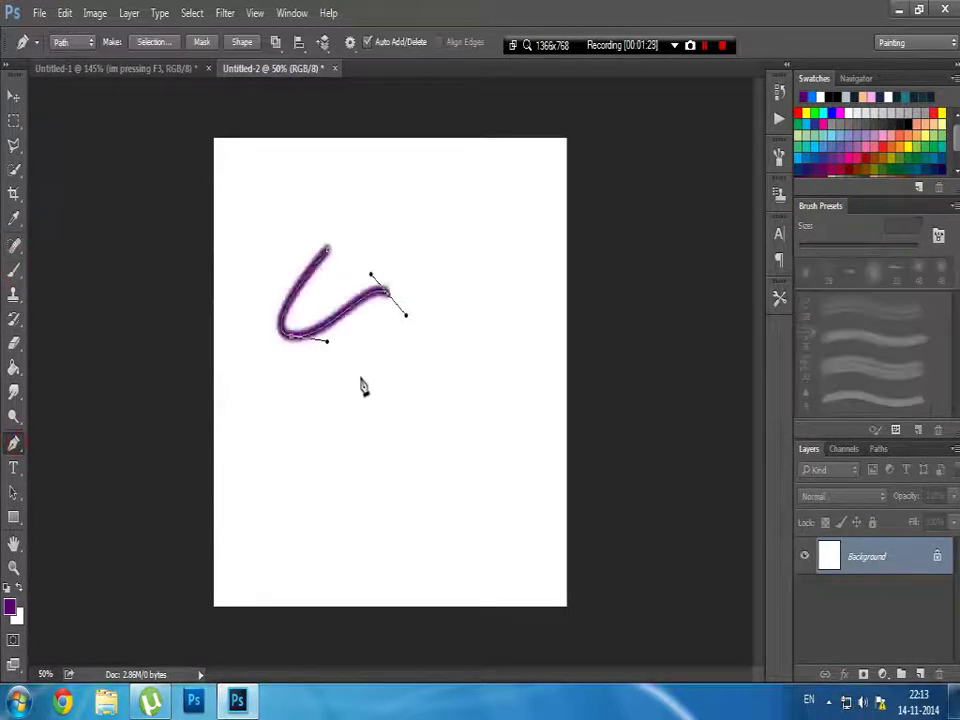
pyautogui.click(120, 70)
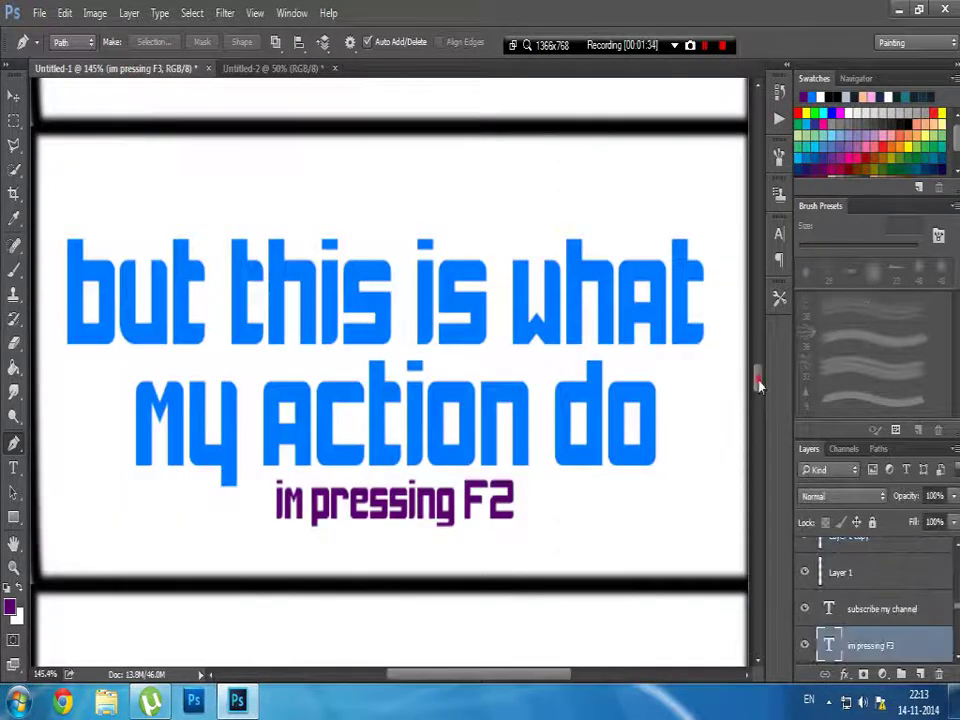
# - Draw a second curved path beside the first and stroke it purple with F3
pyautogui.scroll(-10, 568, 296)
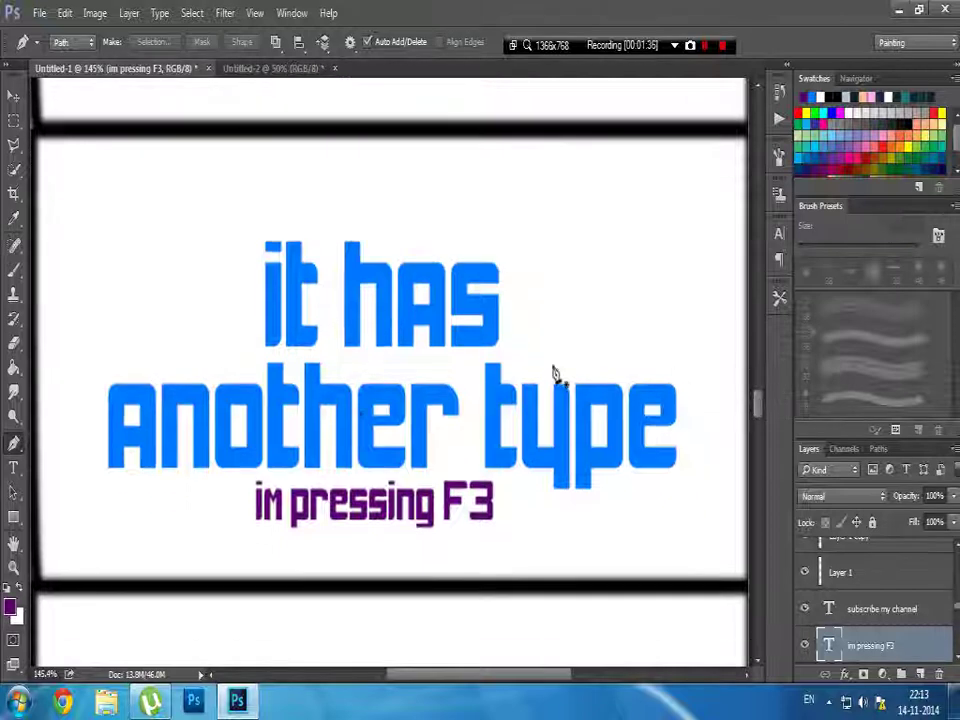
pyautogui.click(285, 69)
pyautogui.click(447, 246)
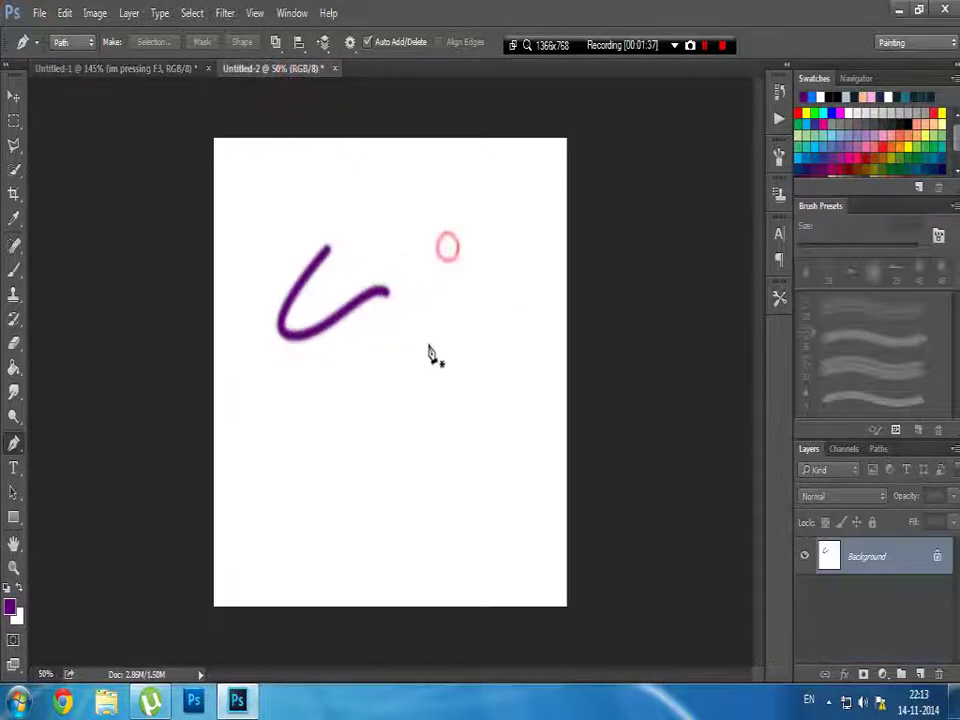
pyautogui.moveTo(402, 367); pyautogui.dragTo(462, 367)
pyautogui.moveTo(477, 430); pyautogui.dragTo(428, 478)
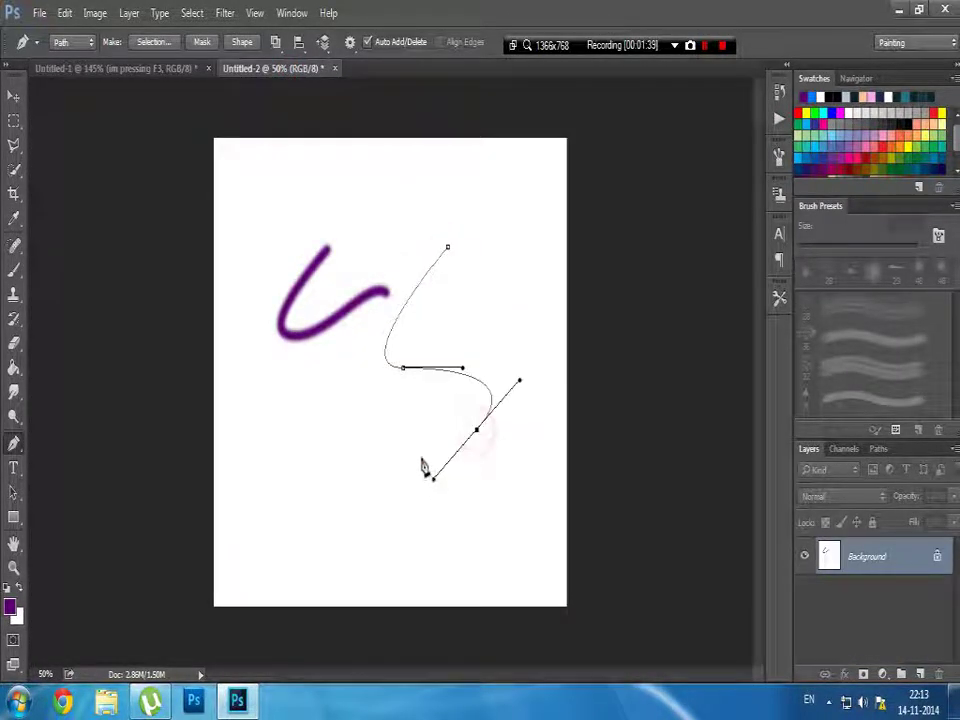
pyautogui.press('F3')
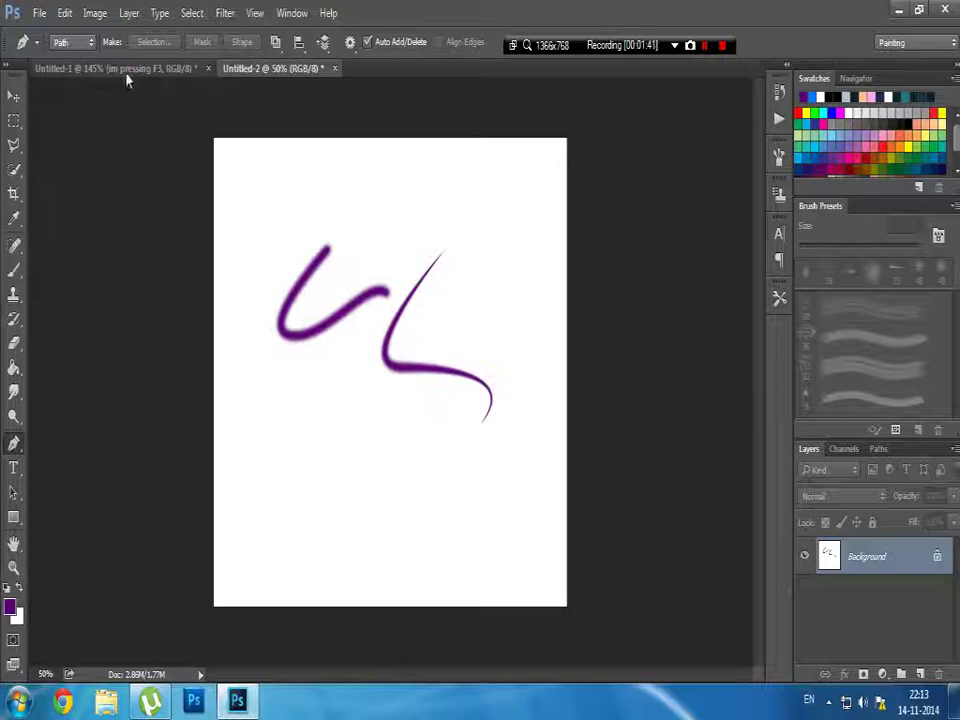
# - Scroll further through the Untitled-1 slides, then go back to Untitled-2
pyautogui.click(125, 69)
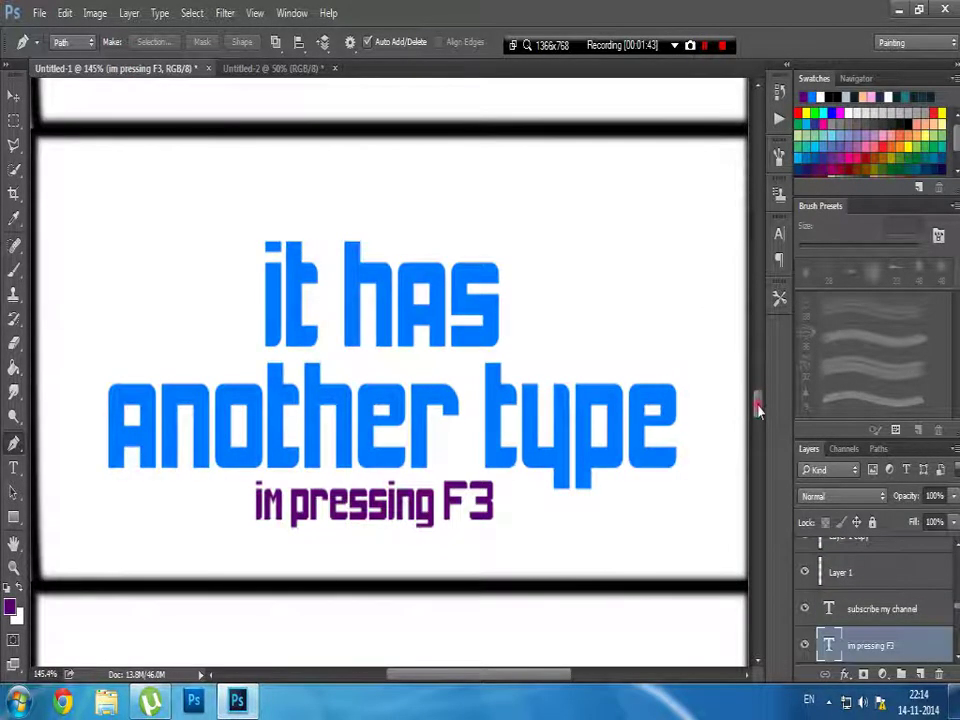
pyautogui.moveTo(757, 410)
pyautogui.mouseDown()
pyautogui.moveTo(770, 448)
pyautogui.moveTo(756, 450)
pyautogui.moveTo(757, 481)
pyautogui.mouseUp()
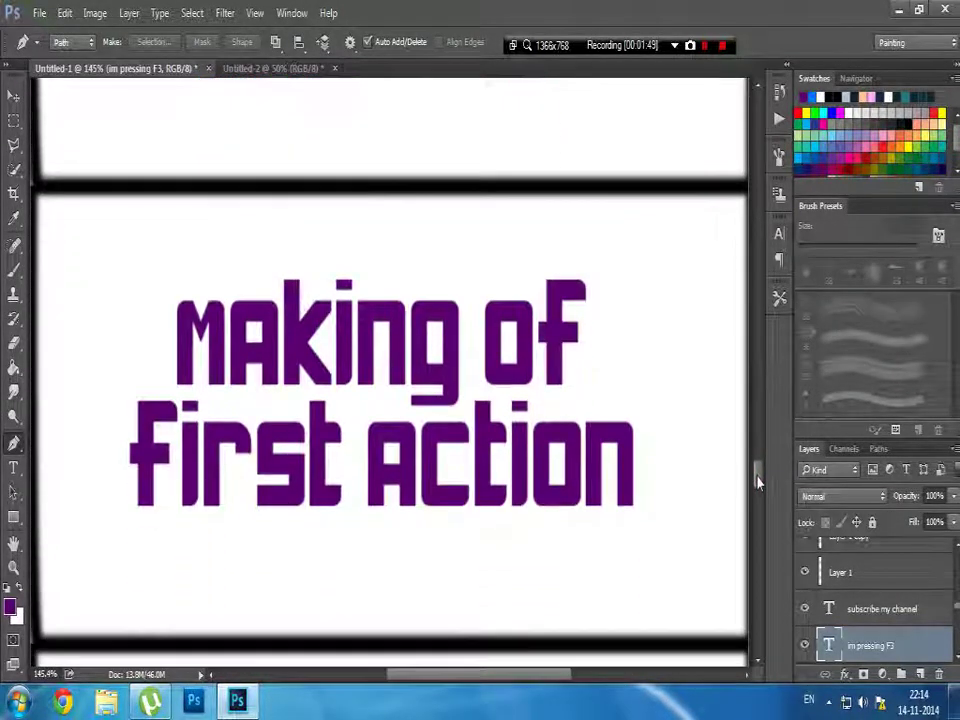
pyautogui.click(287, 69)
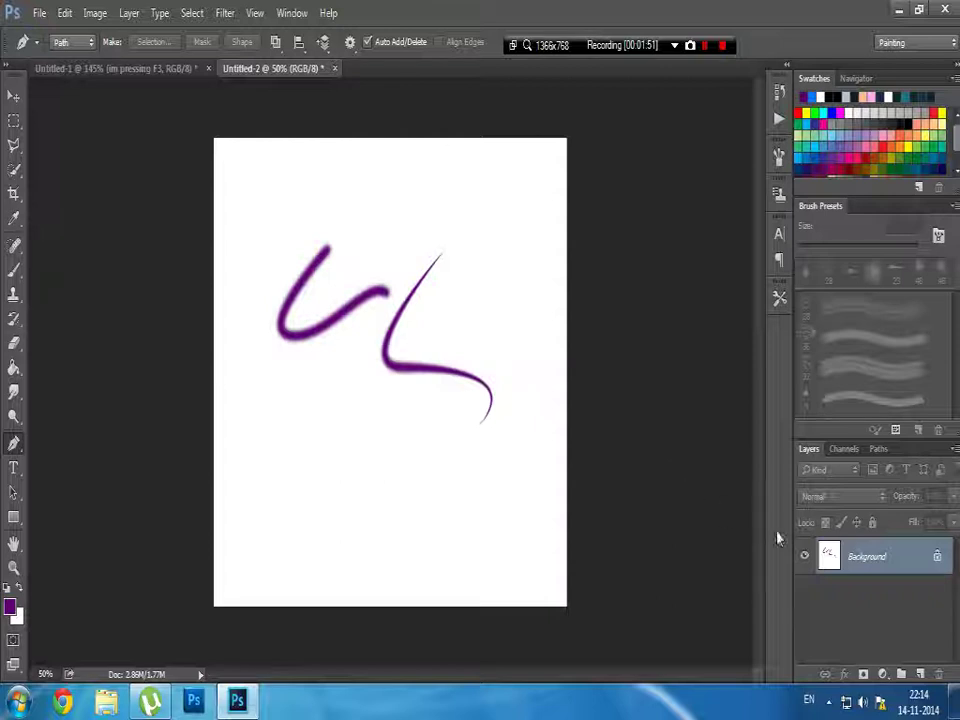
# - Erase the purple strokes from the canvas and add an empty Layer 1
pyautogui.click(14, 343)
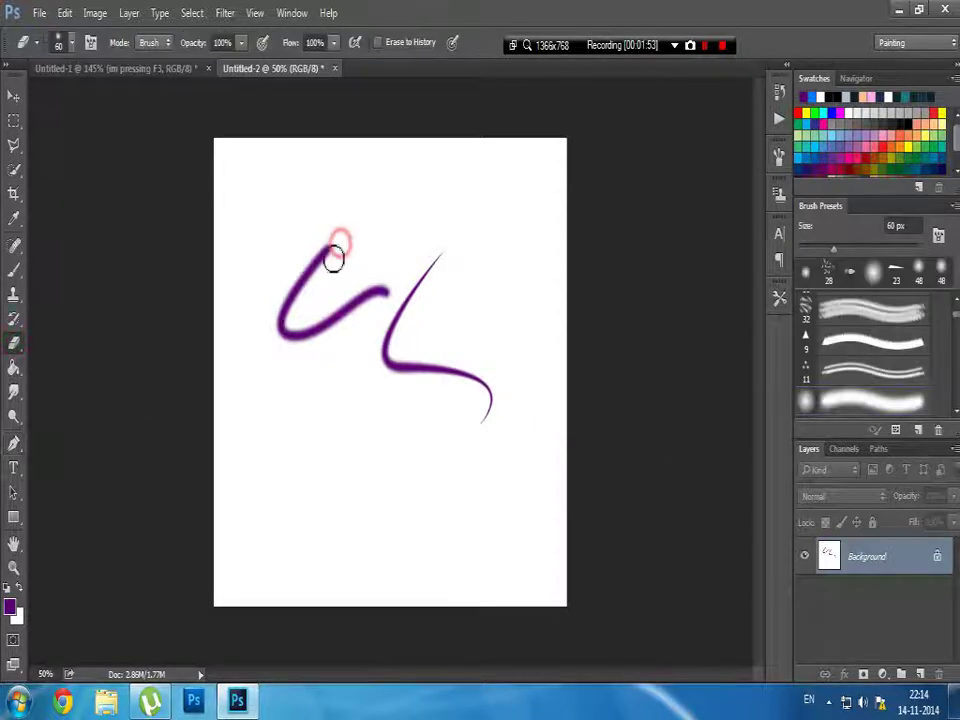
pyautogui.moveTo(334, 257)
pyautogui.mouseDown()
pyautogui.moveTo(329, 318)
pyautogui.moveTo(317, 334)
pyautogui.moveTo(442, 261)
pyautogui.mouseUp()
pyautogui.moveTo(396, 360)
pyautogui.mouseDown()
pyautogui.moveTo(381, 366)
pyautogui.moveTo(489, 401)
pyautogui.mouseUp()
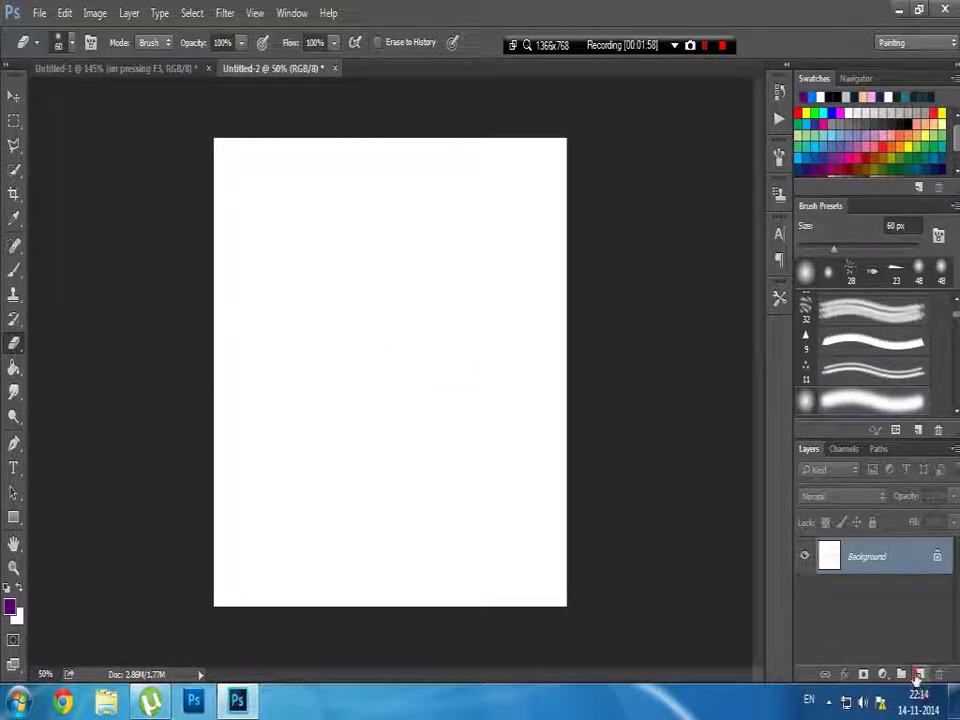
pyautogui.click(922, 675)
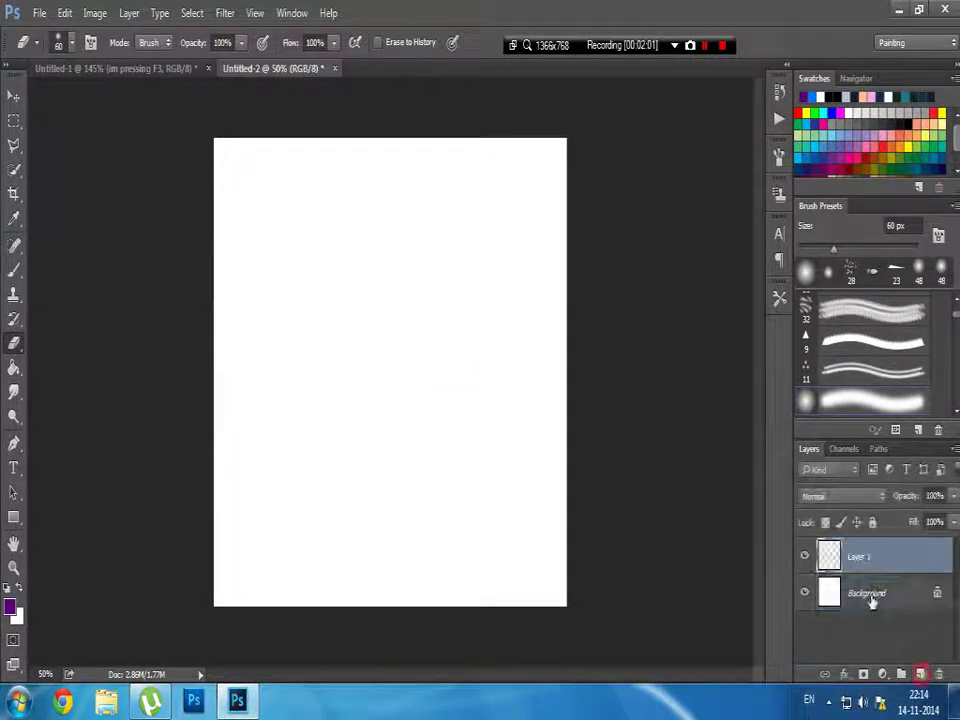
# - Draw a fresh curved pen path and start a new action in the Actions panel
pyautogui.click(13, 444)
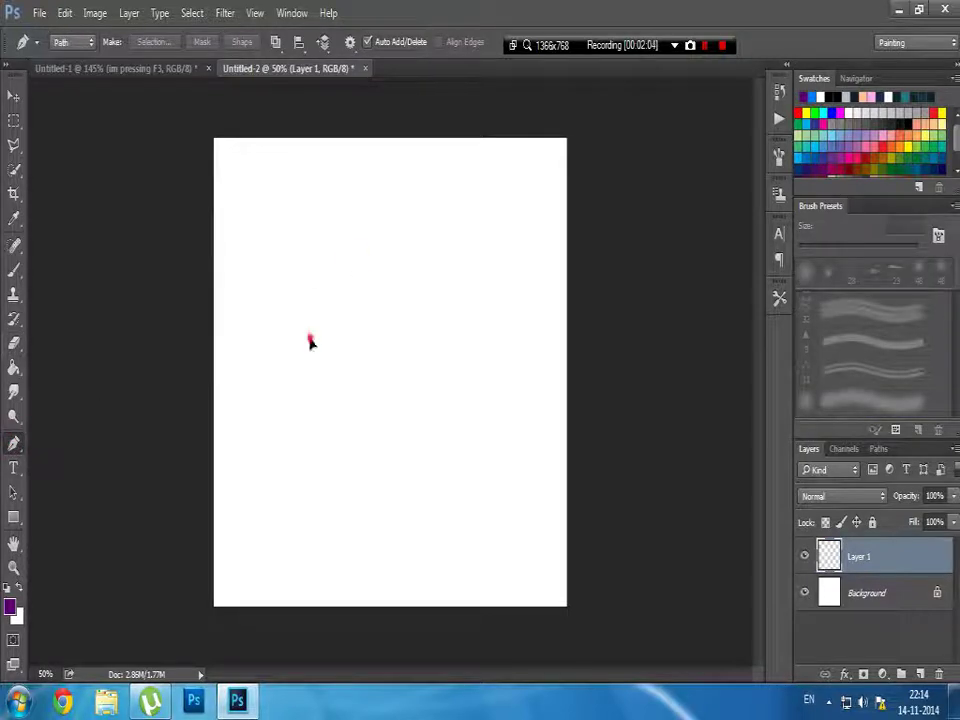
pyautogui.moveTo(310, 334); pyautogui.dragTo(362, 337)
pyautogui.moveTo(376, 407); pyautogui.dragTo(367, 442)
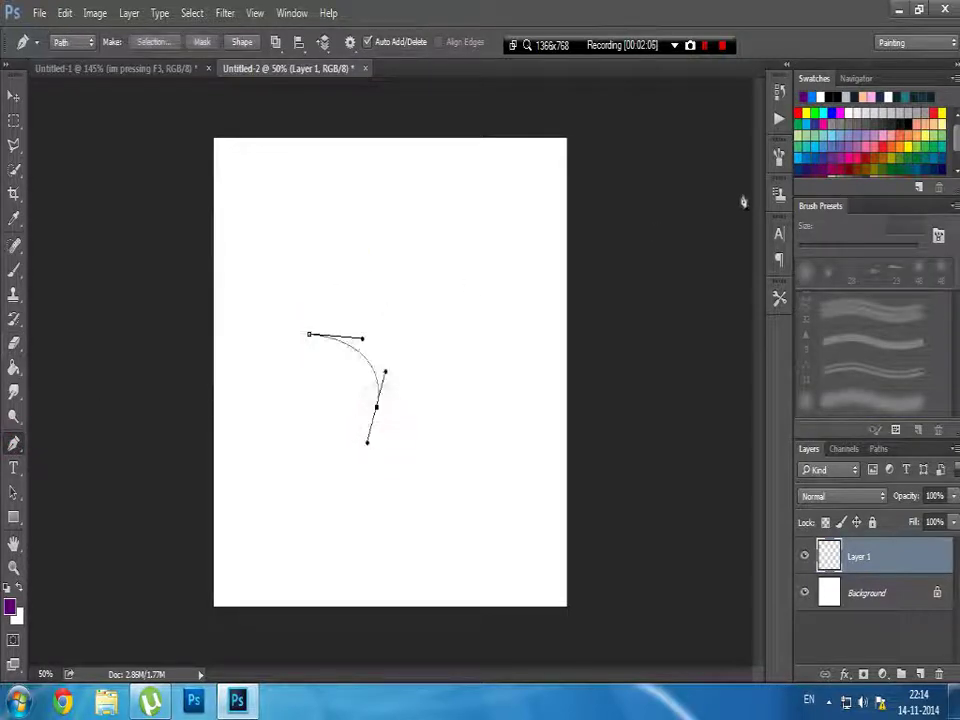
pyautogui.click(779, 120)
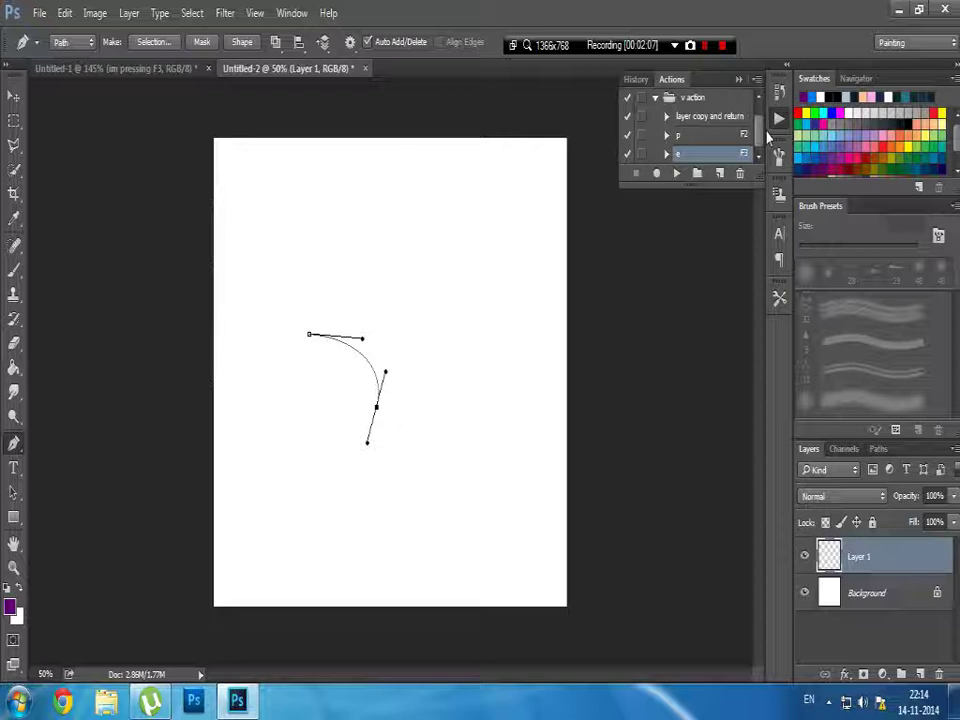
pyautogui.click(720, 176)
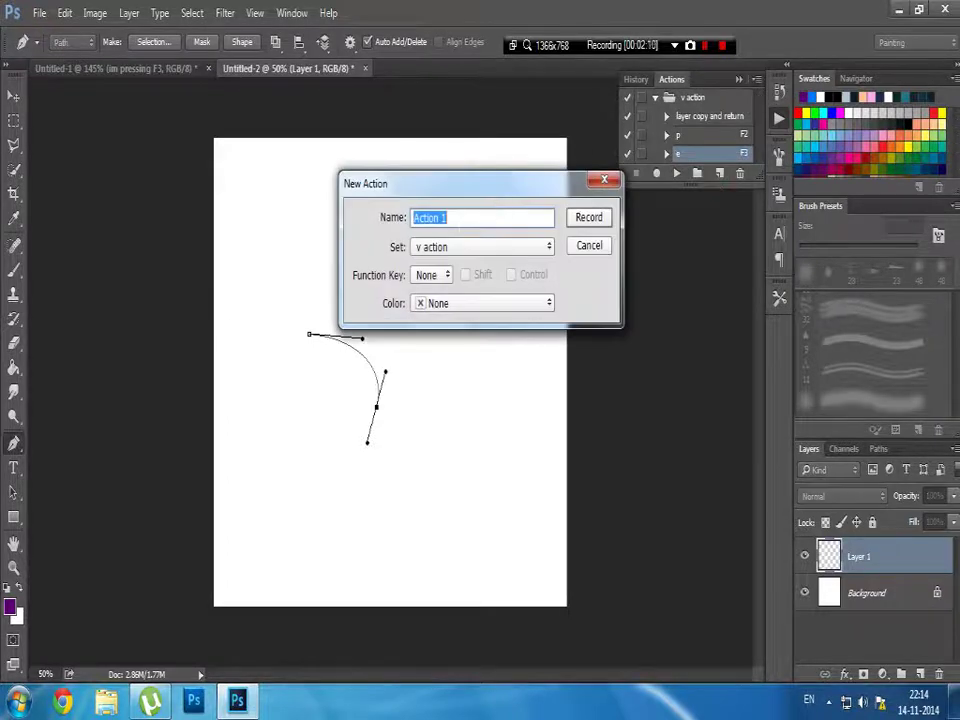
# - Cancel the new-action dialog and delete the old test actions
pyautogui.click(604, 180)
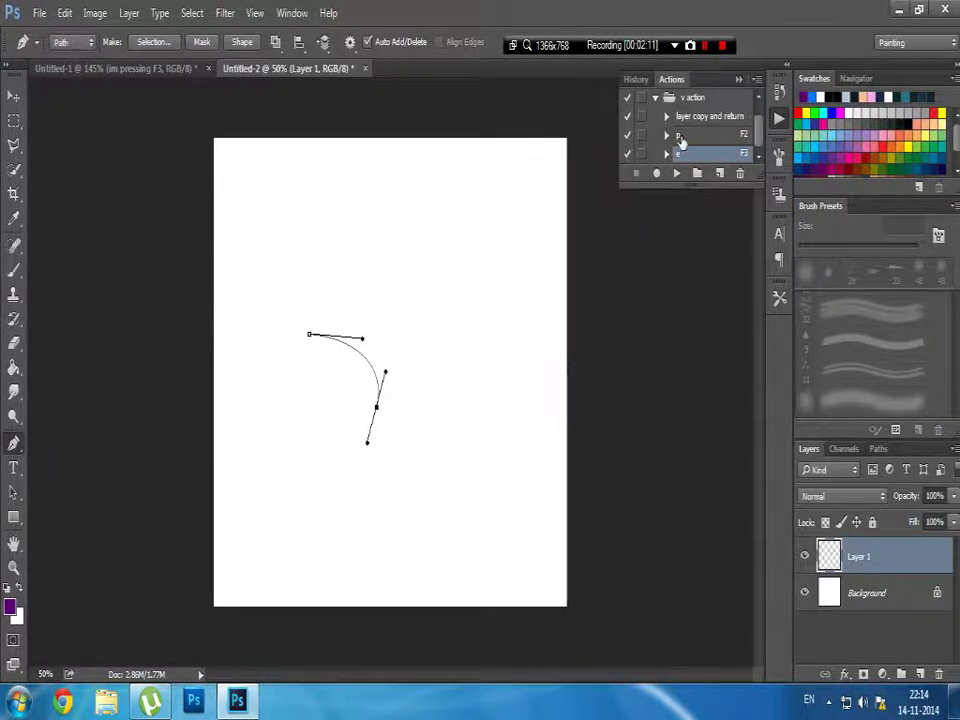
pyautogui.click(698, 136)
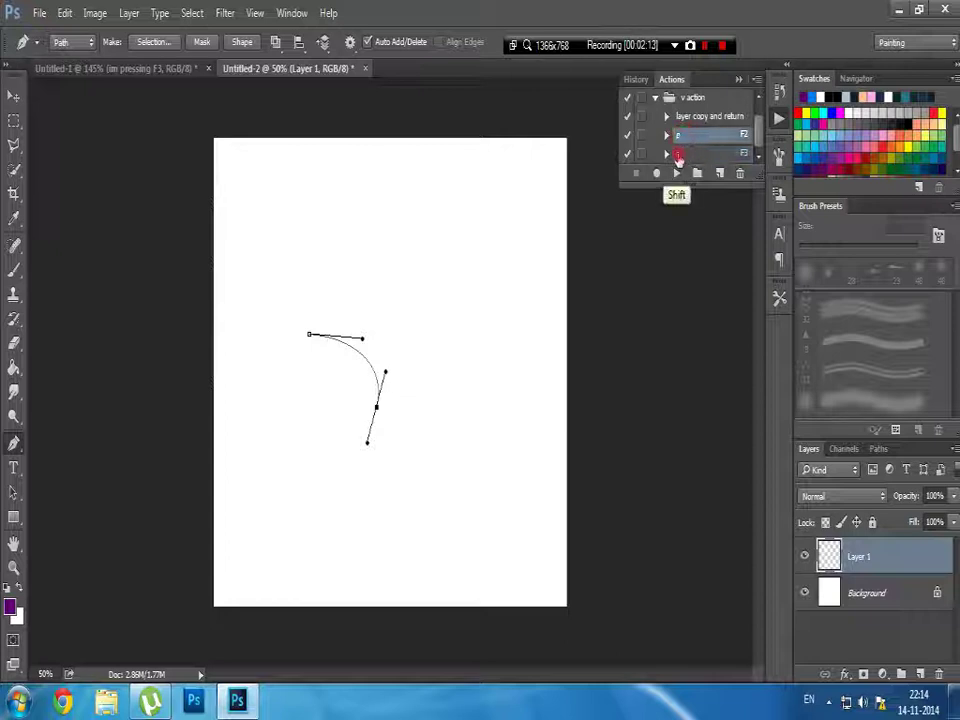
pyautogui.keyDown('shift'); pyautogui.click(680, 155); pyautogui.keyUp('shift')
pyautogui.click(740, 173)
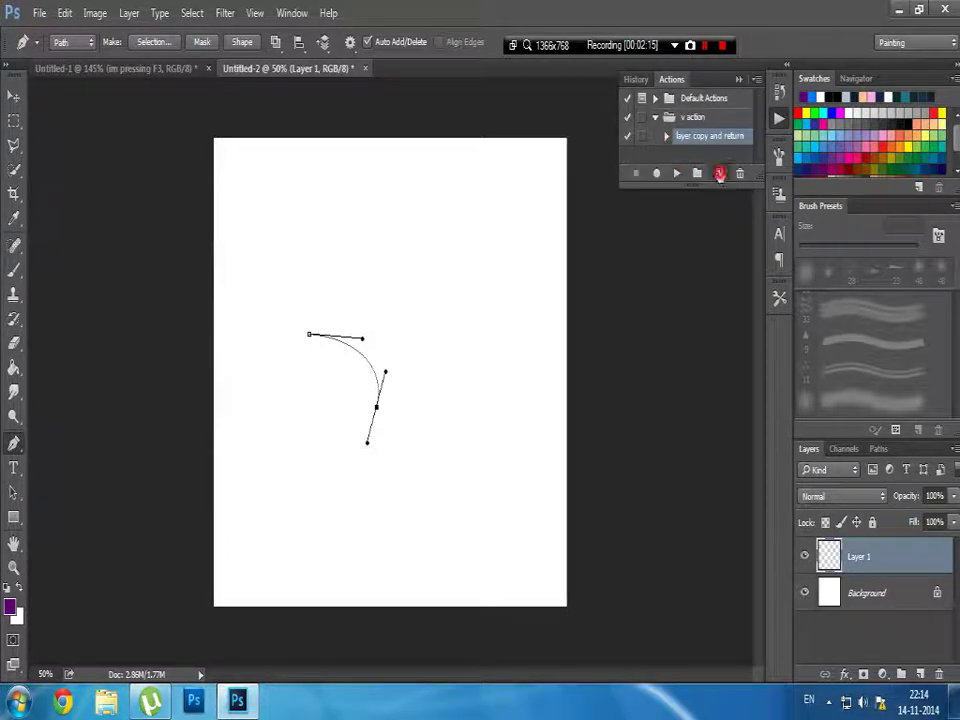
# - Create an action named 'type 1' with function key F2 and start recording
pyautogui.click(719, 174)
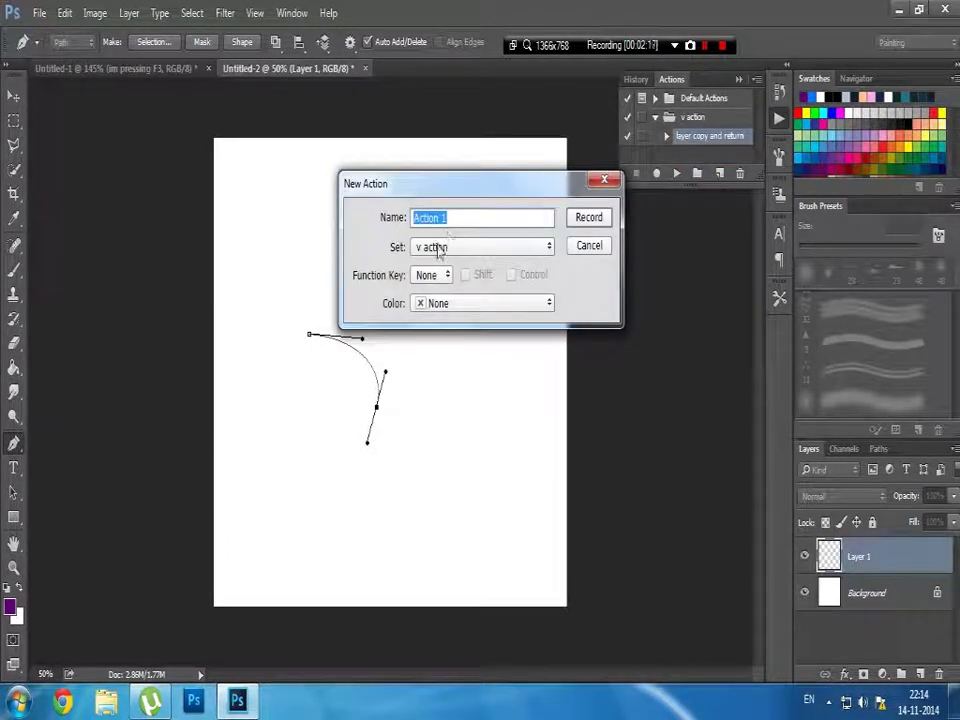
pyautogui.write('type')
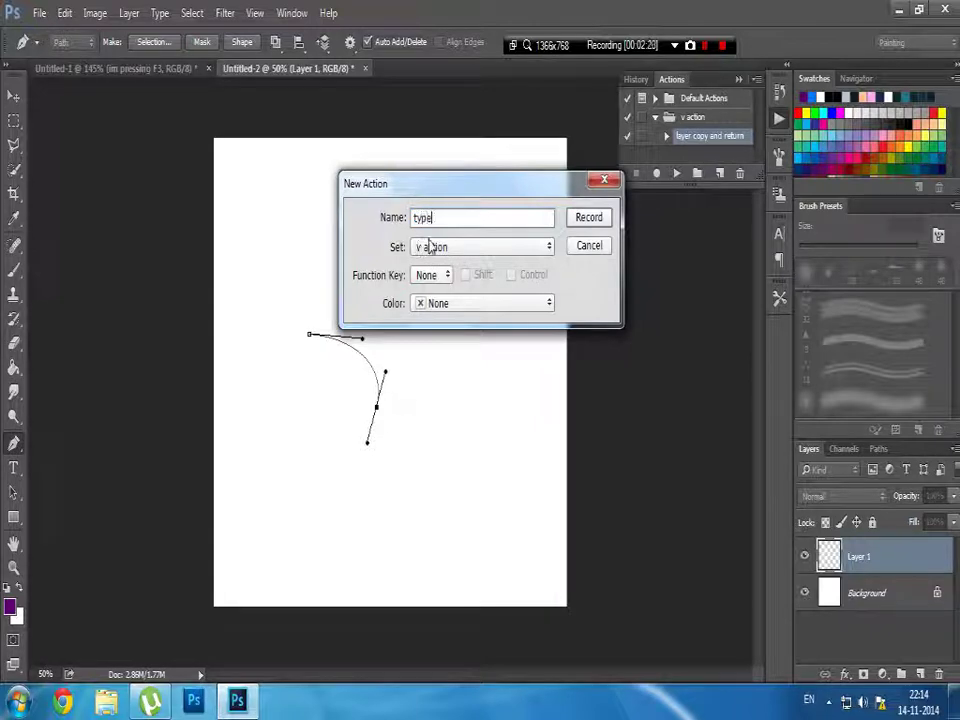
pyautogui.write(' 1')
pyautogui.click(432, 276)
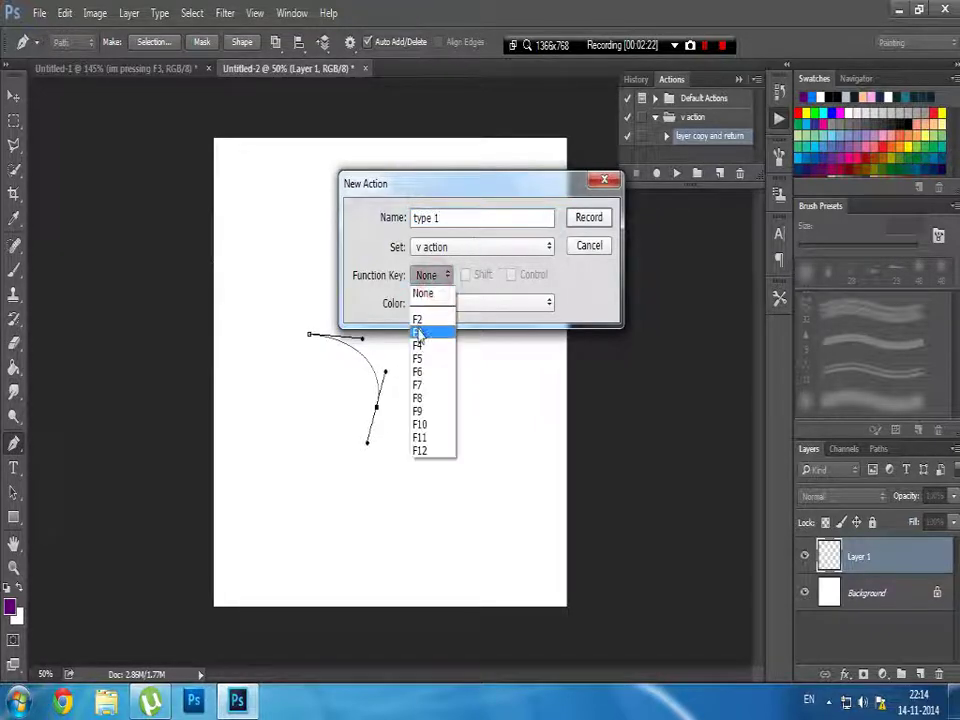
pyautogui.click(430, 315)
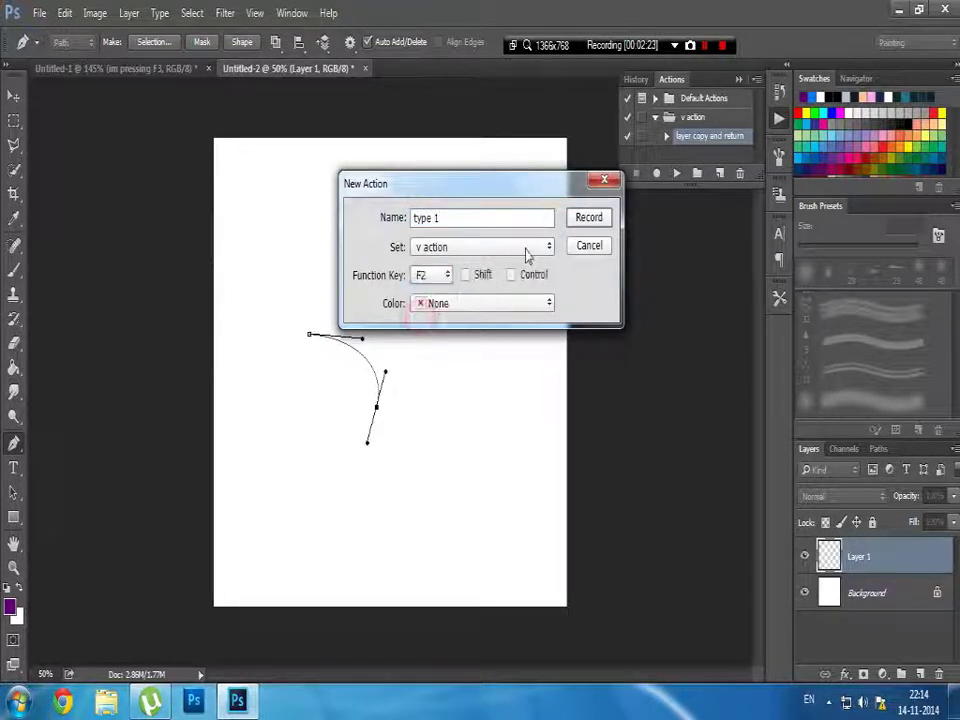
pyautogui.click(585, 220)
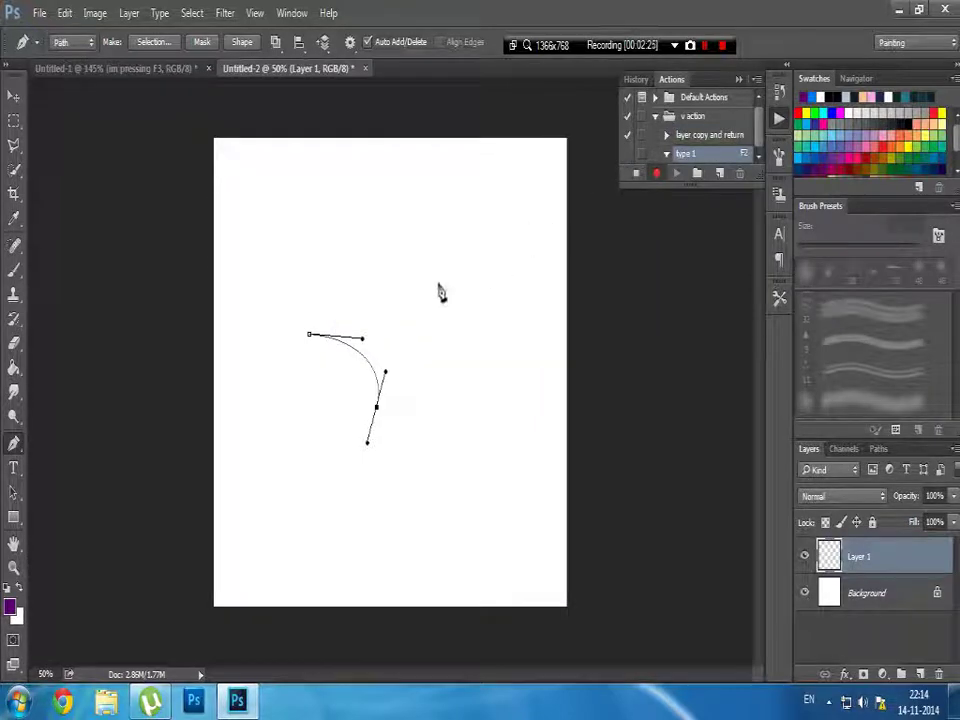
# - Stroke the work path with Brush, deselect it with Enter, and stop recording type 1
pyautogui.rightClick(425, 298)
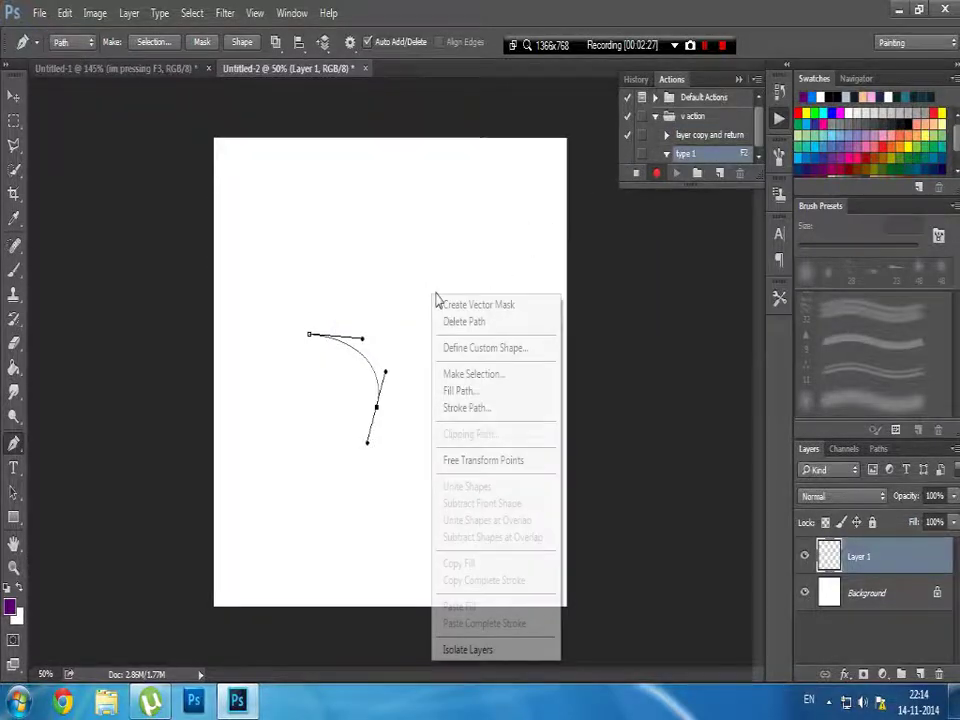
pyautogui.click(476, 420)
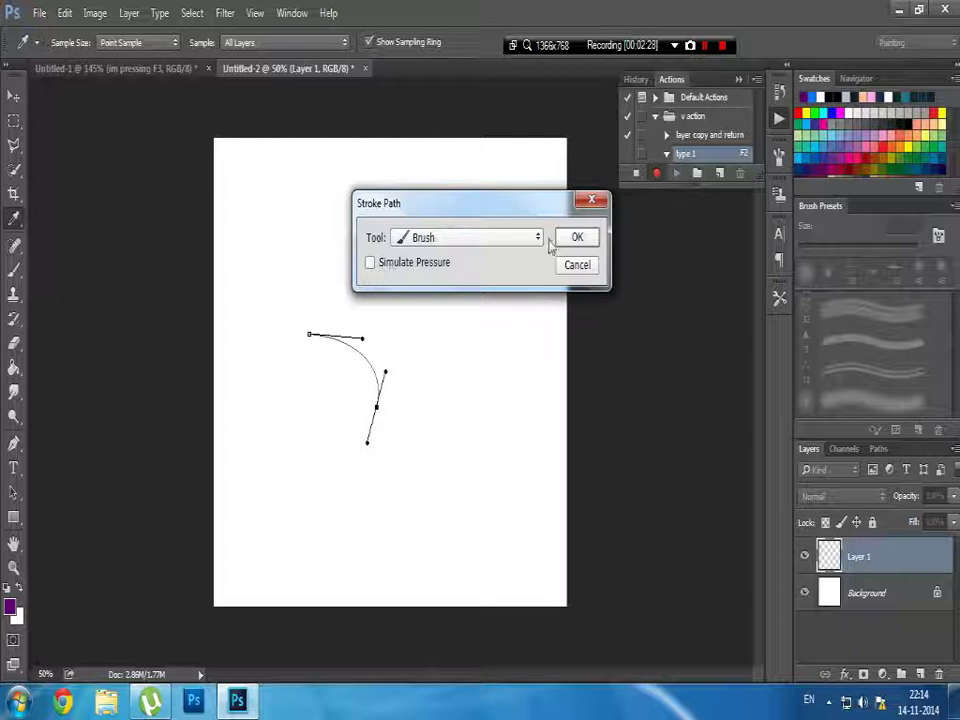
pyautogui.click(578, 238)
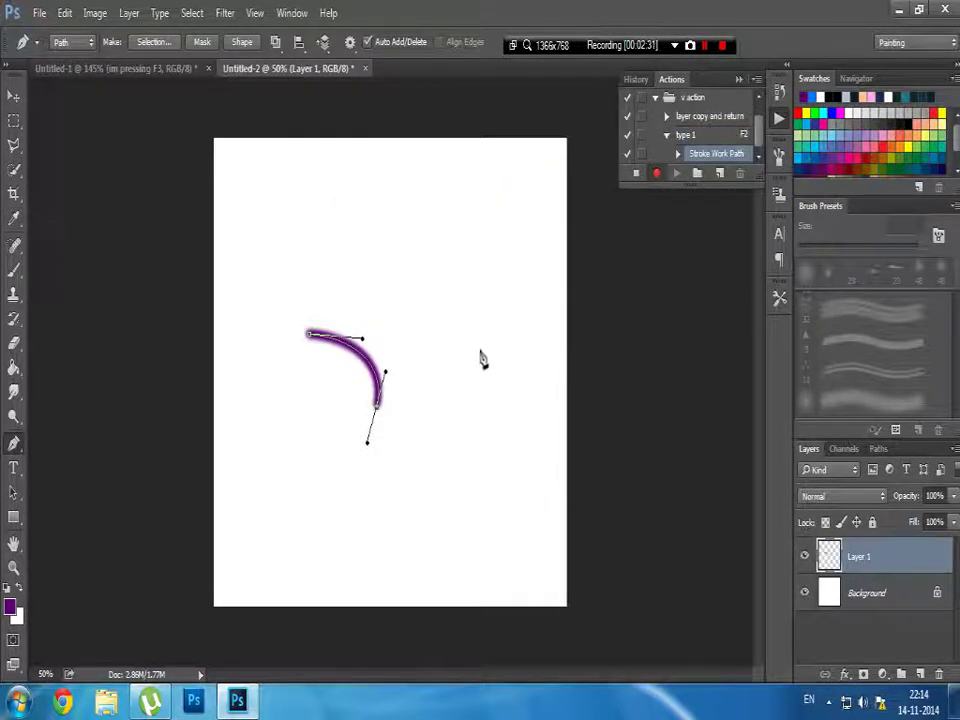
pyautogui.press('Return')
pyautogui.press('Return')
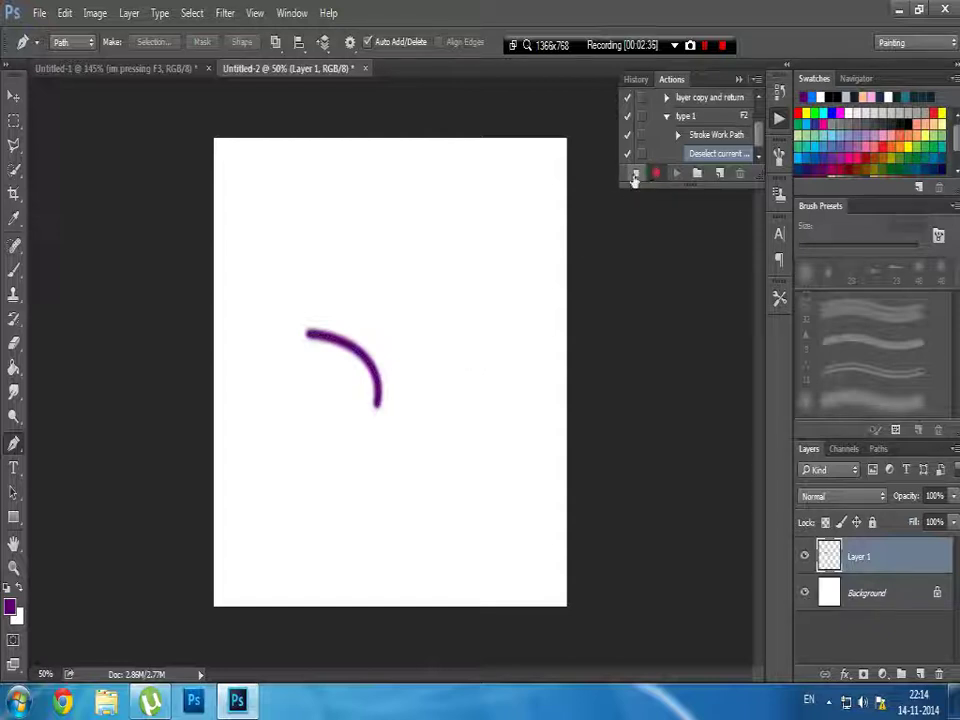
pyautogui.click(634, 176)
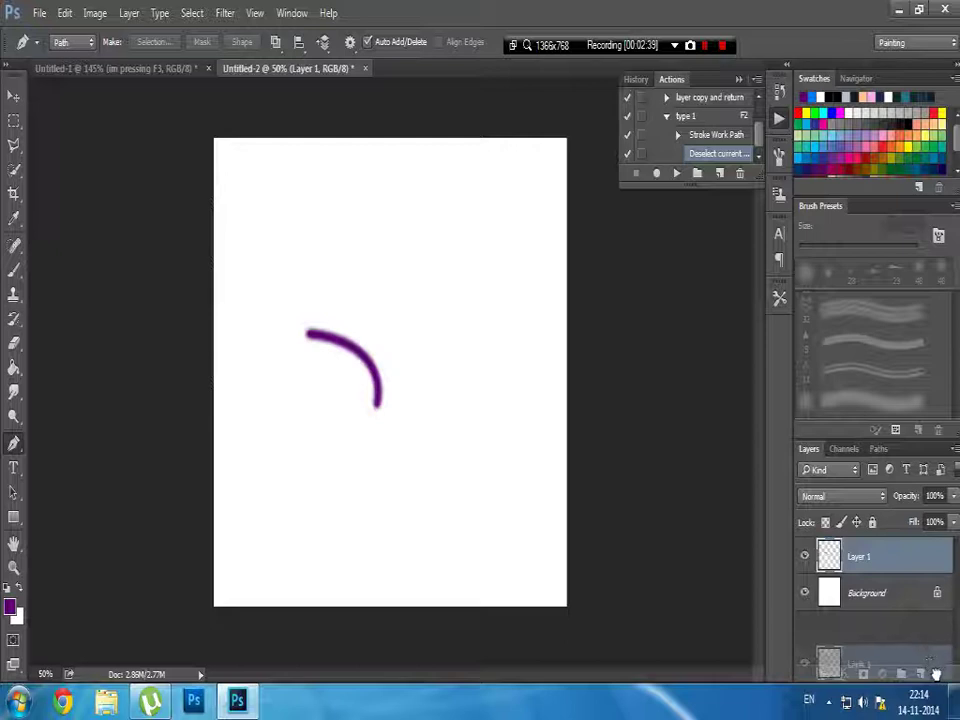
# - Delete the stroked layer, draw a four-point zigzag path, and run type 1 with F2
pyautogui.moveTo(829, 556); pyautogui.dragTo(938, 674)
pyautogui.click(920, 674)
pyautogui.click(313, 286)
pyautogui.click(286, 379)
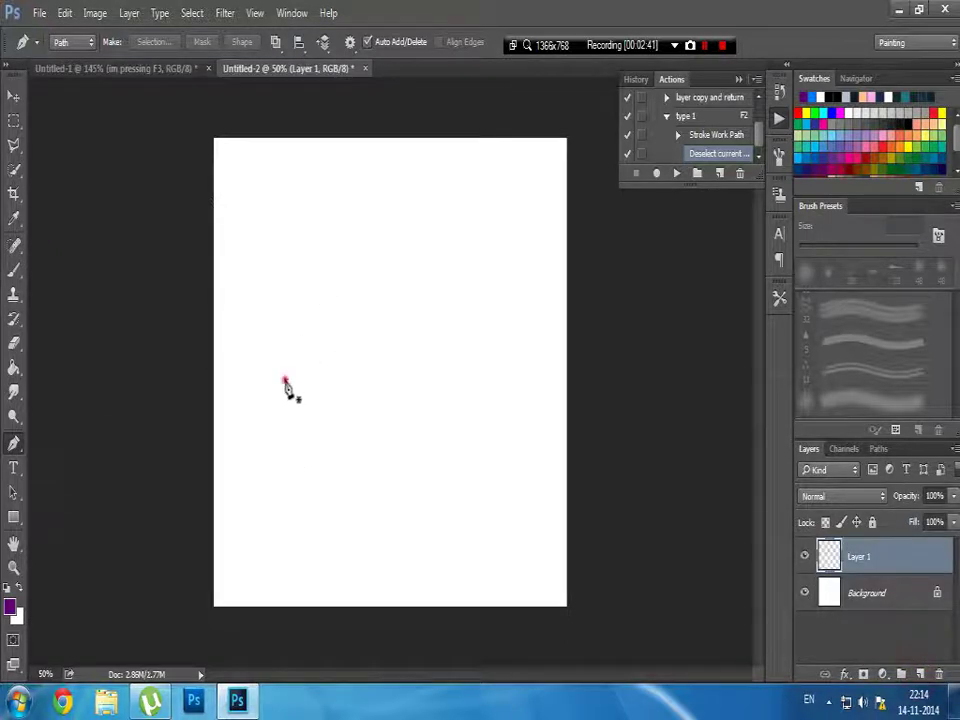
pyautogui.click(427, 378)
pyautogui.click(387, 488)
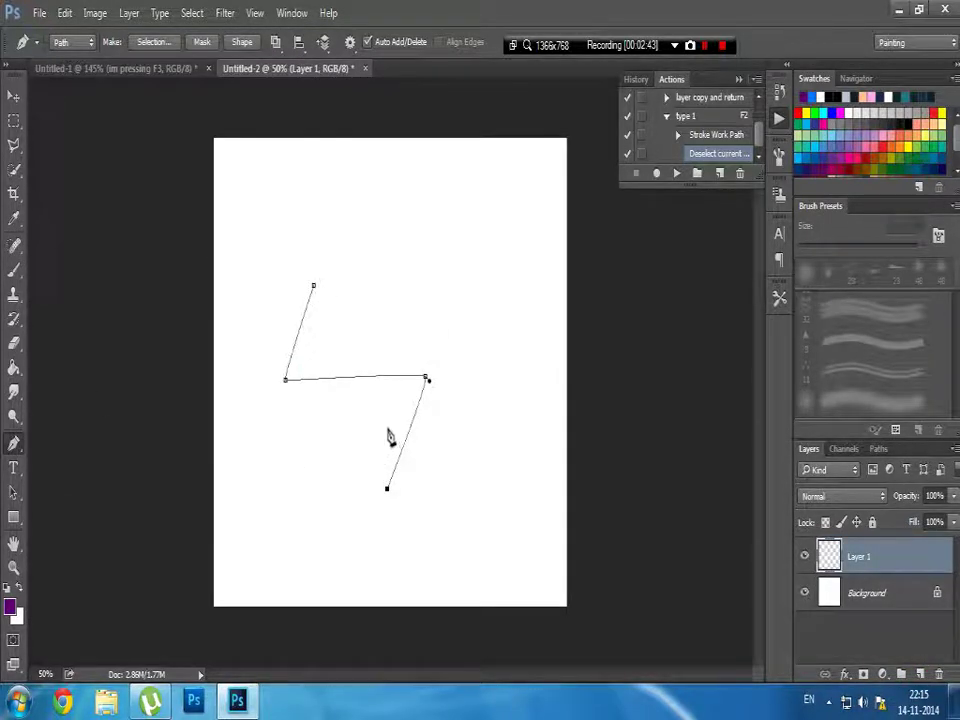
pyautogui.press('F2')
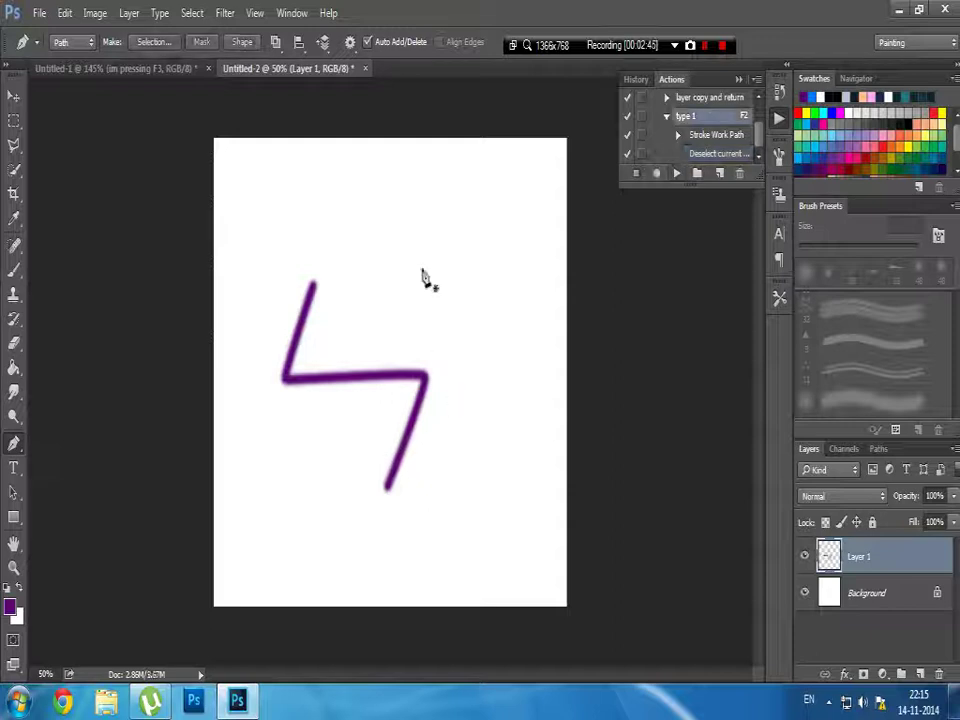
# - Delete the test layer, add a fresh empty layer, and collapse type 1's steps
pyautogui.moveTo(850, 548); pyautogui.dragTo(938, 674)
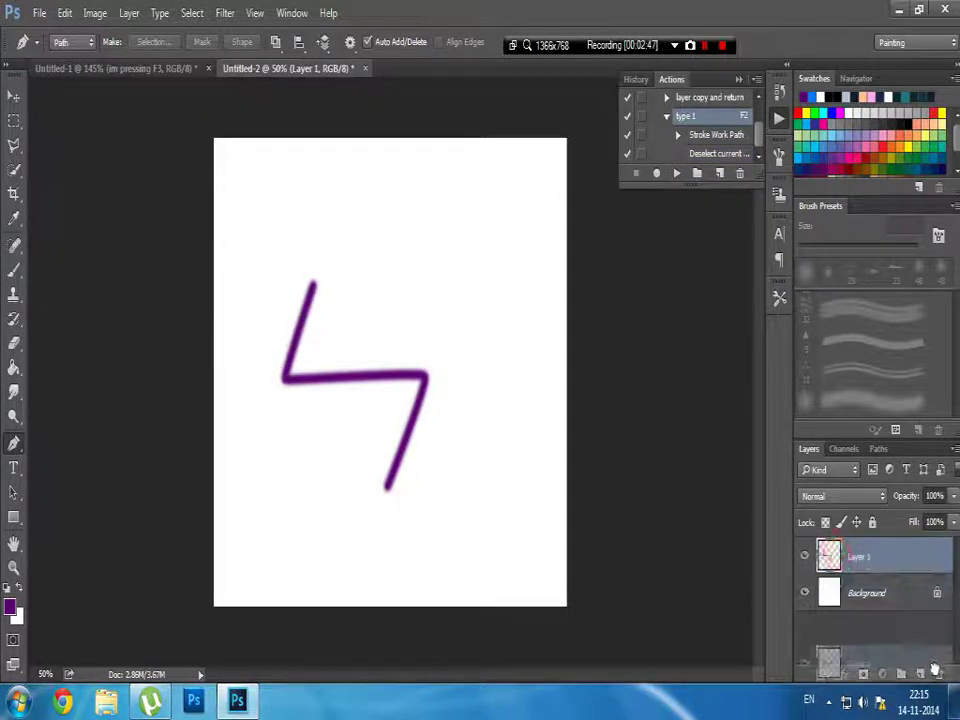
pyautogui.click(920, 674)
pyautogui.click(666, 116)
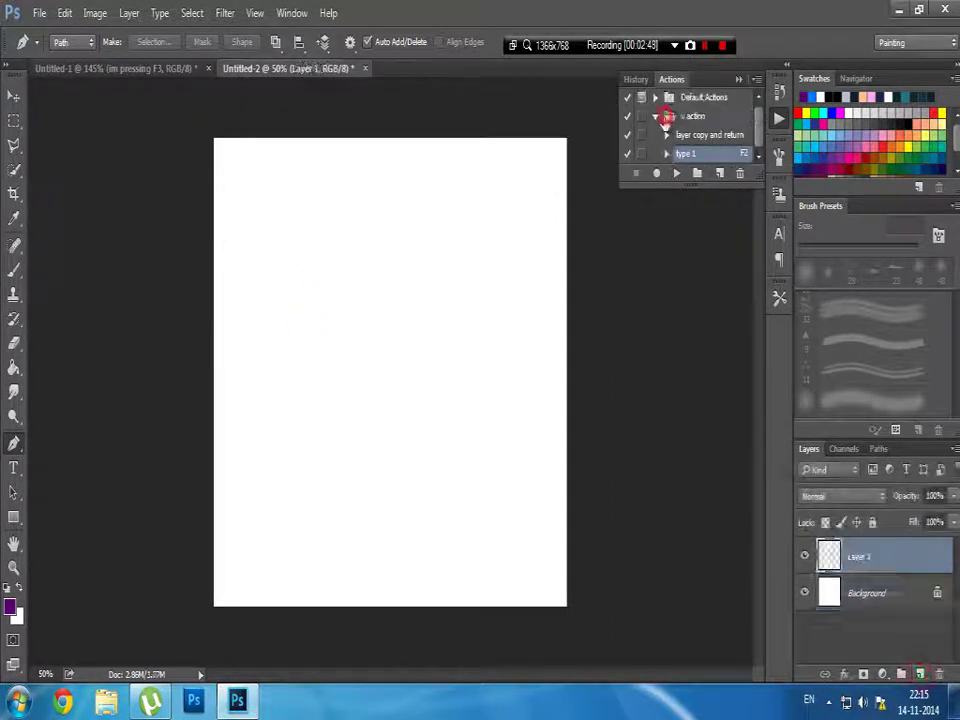
pyautogui.click(145, 68)
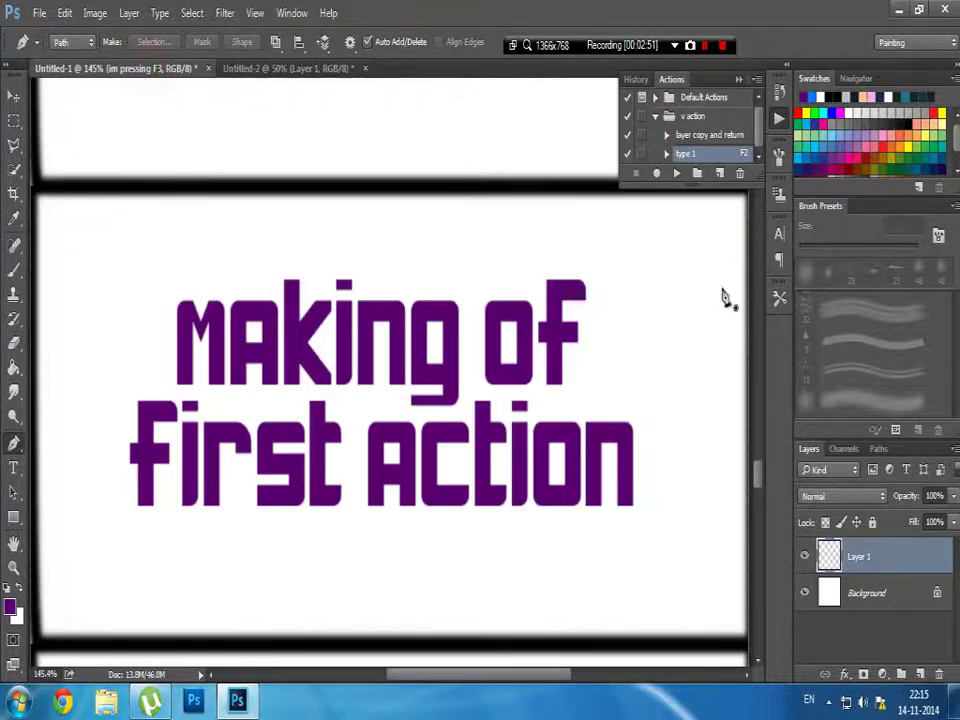
pyautogui.moveTo(758, 483); pyautogui.dragTo(755, 497)
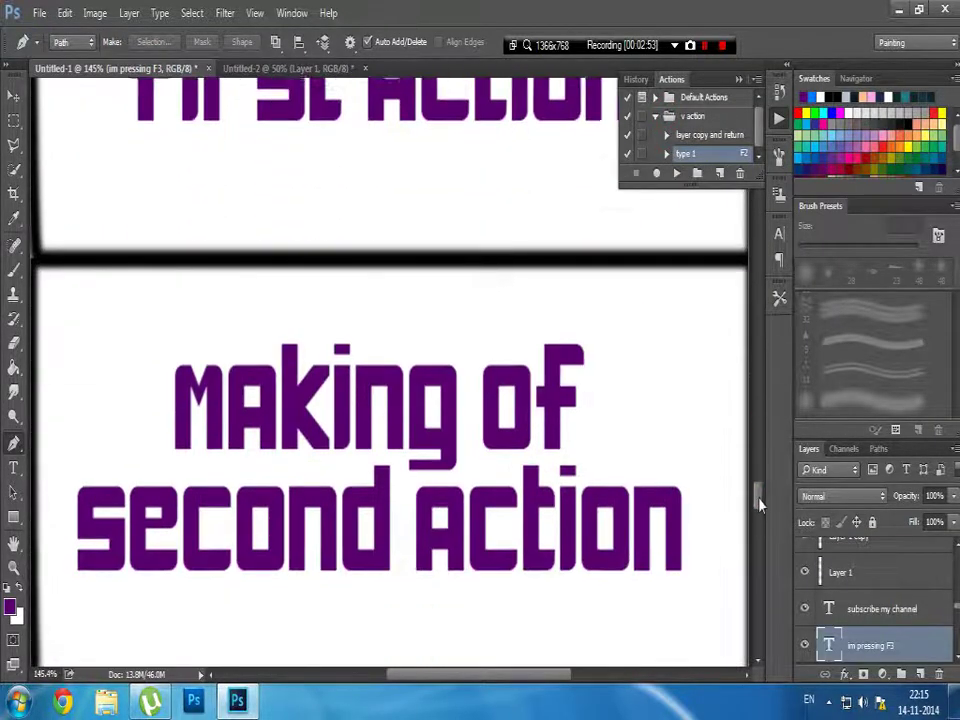
pyautogui.click(302, 69)
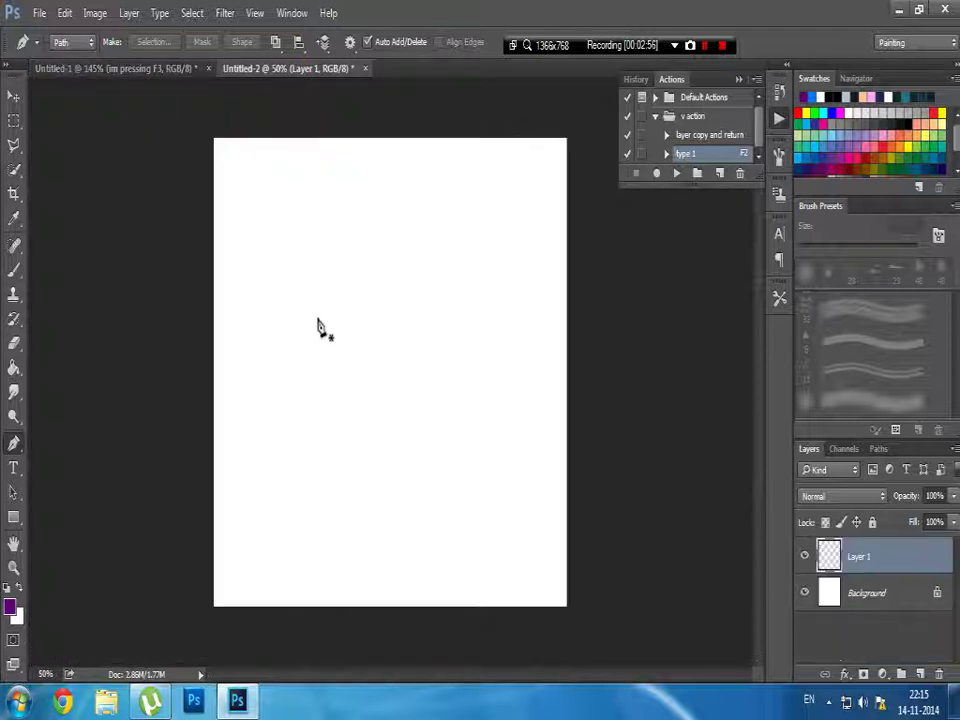
# - Draw a four-anchor curved pen path on the blank Untitled-2 page
pyautogui.click(332, 271)
pyautogui.click(300, 352)
pyautogui.moveTo(412, 348); pyautogui.dragTo(381, 463)
pyautogui.click(370, 485)
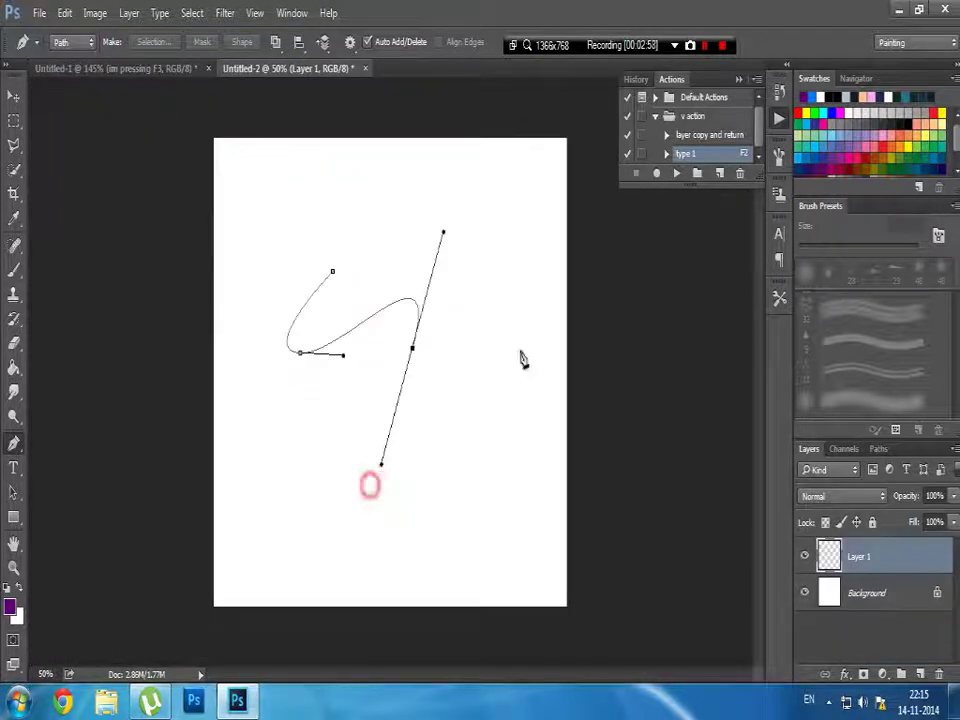
# - Create an action named 'type2' with function key F3 and start recording
pyautogui.click(720, 174)
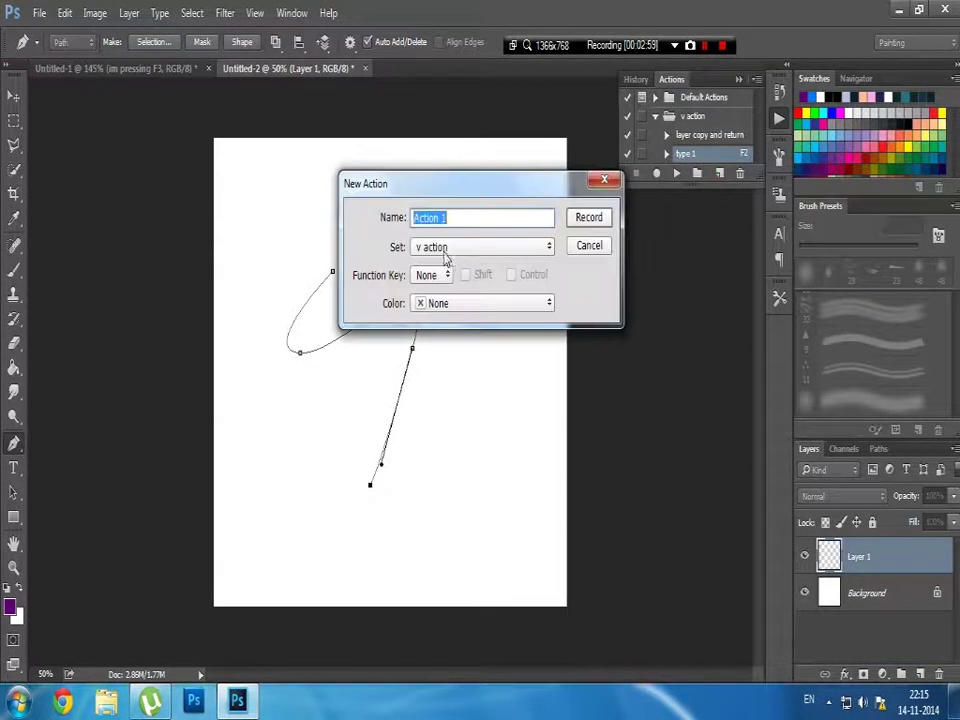
pyautogui.write('type2')
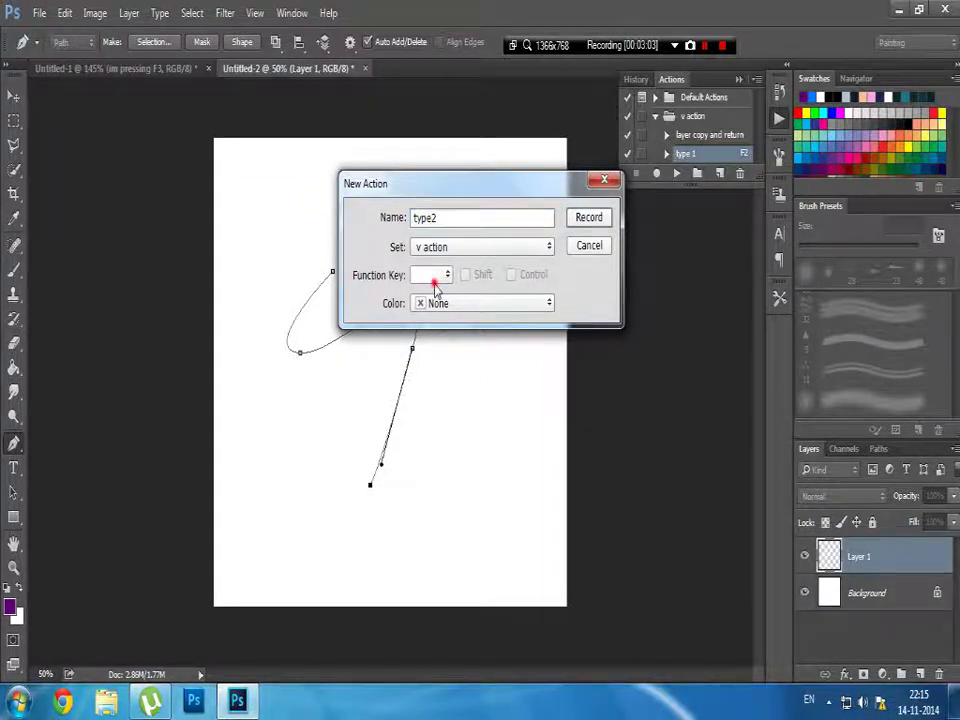
pyautogui.click(437, 278)
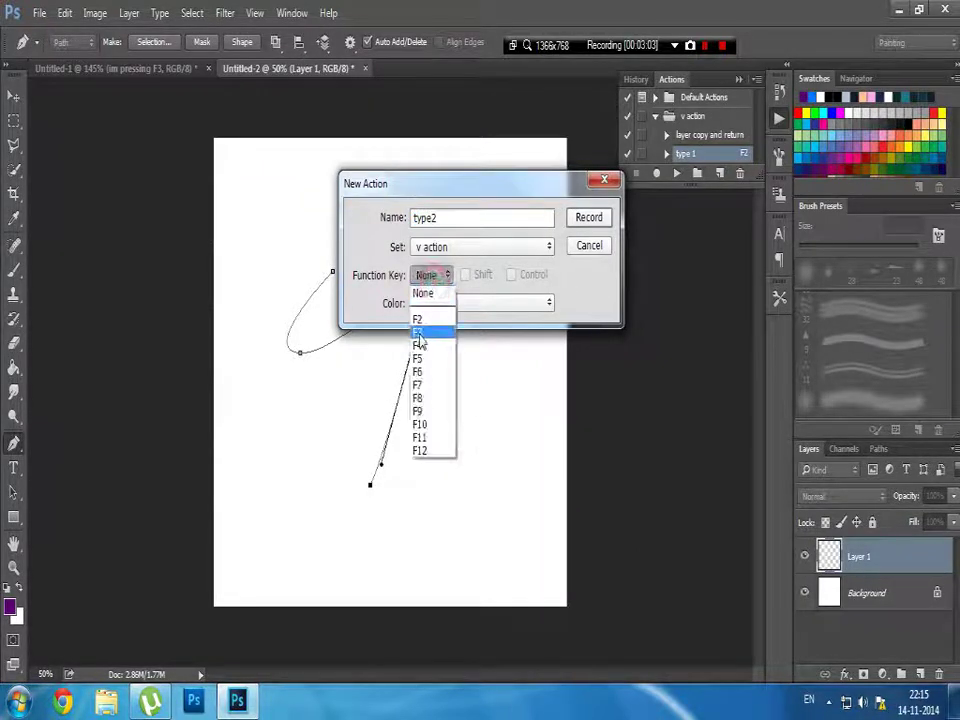
pyautogui.click(435, 326)
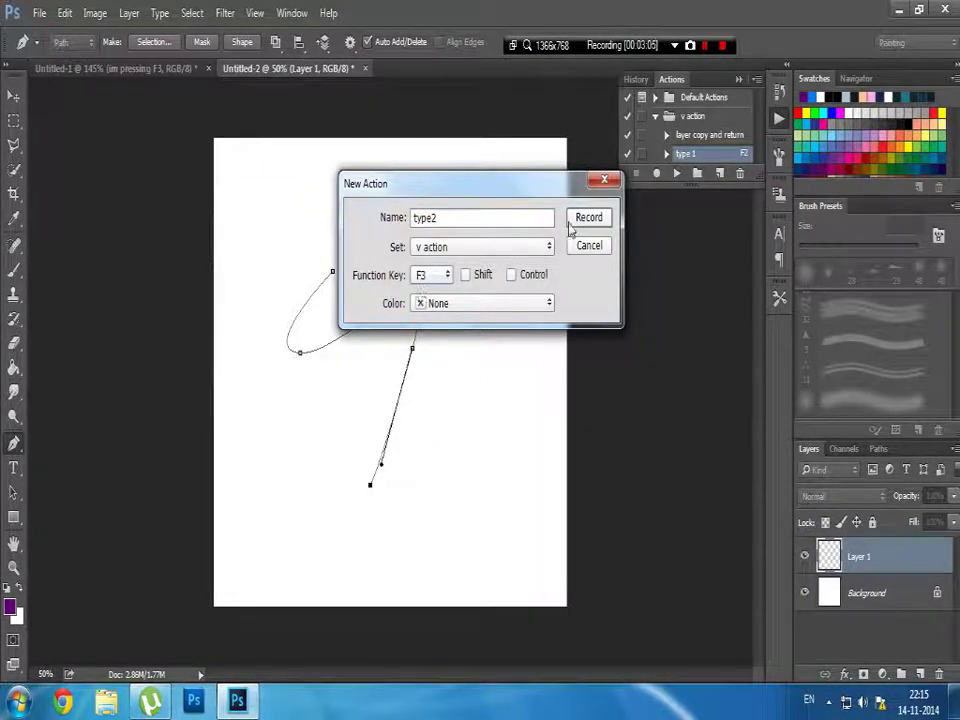
pyautogui.click(584, 216)
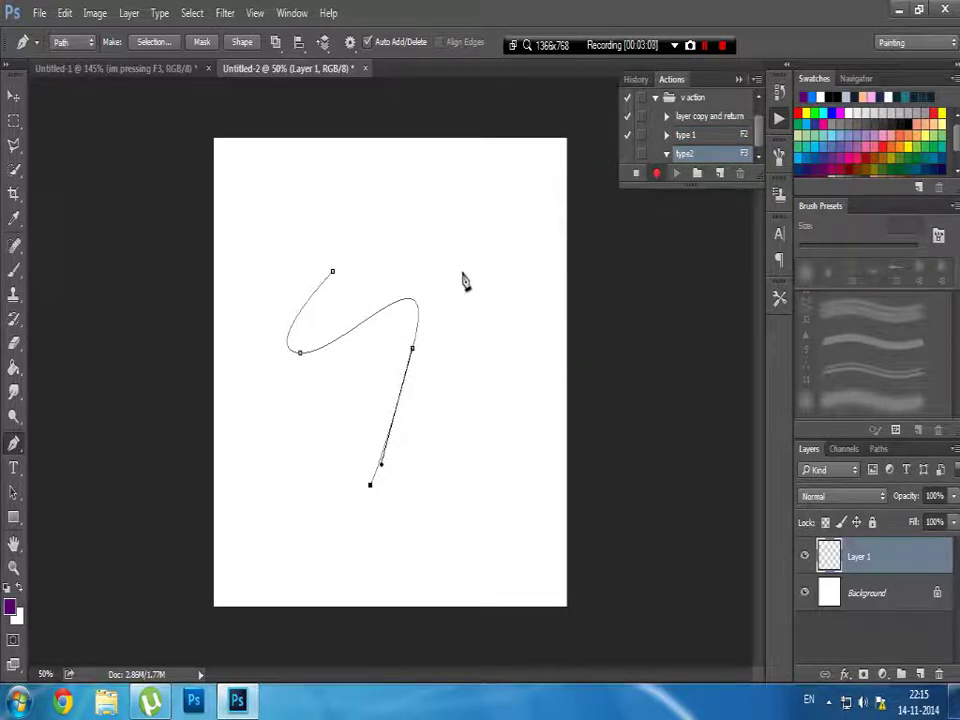
# - Stroke the path with Brush and Simulate Pressure on, deselect it, then stop recording
pyautogui.rightClick(464, 281)
pyautogui.click(497, 386)
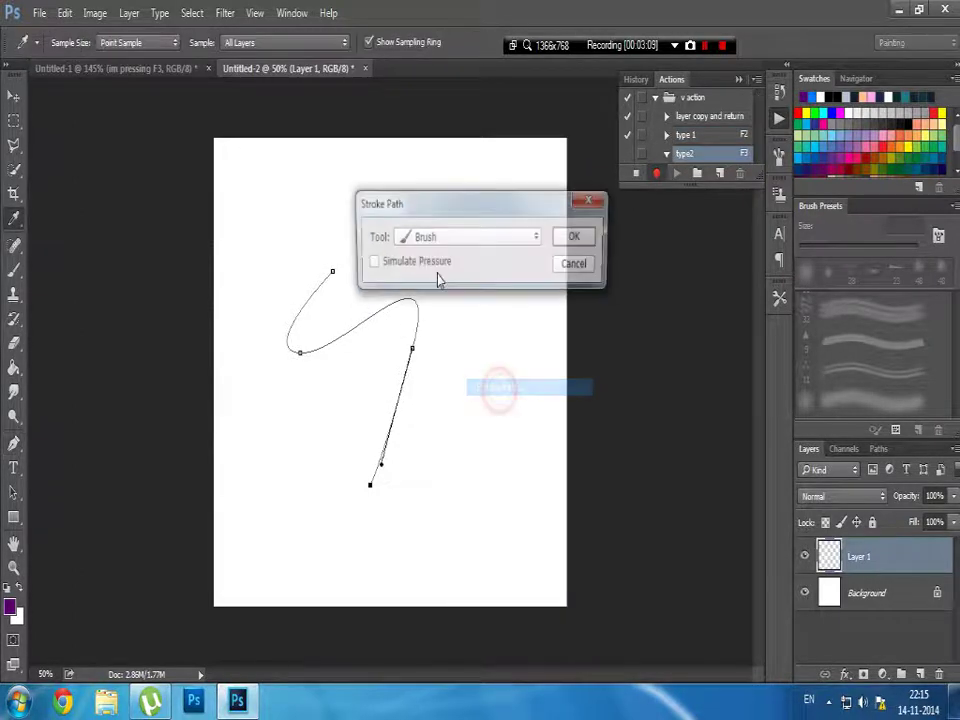
pyautogui.click(370, 263)
pyautogui.click(575, 240)
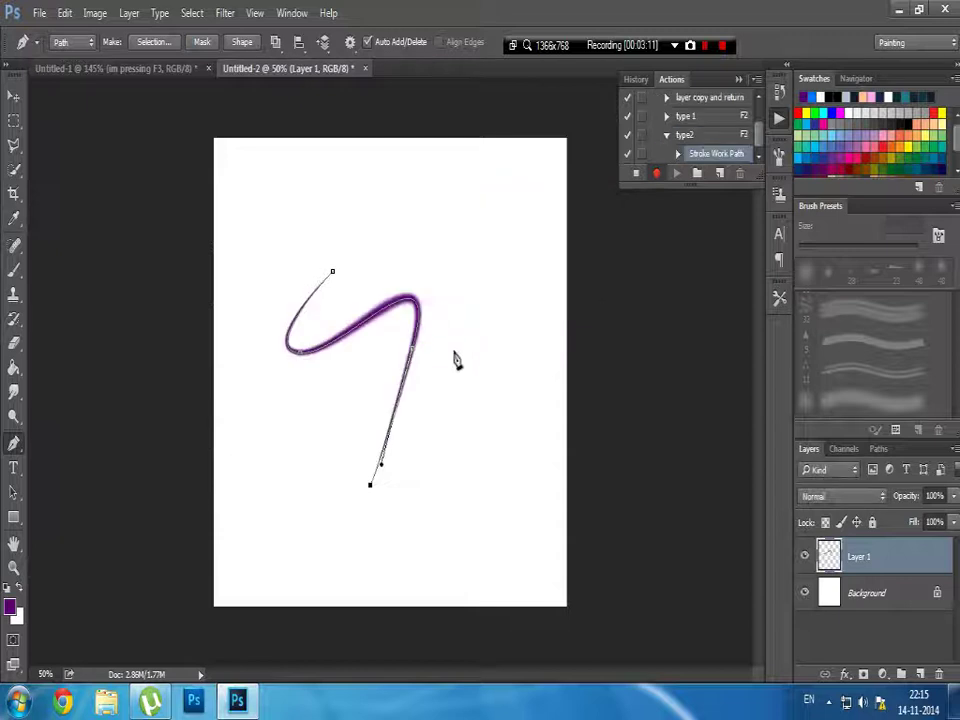
pyautogui.press('Return')
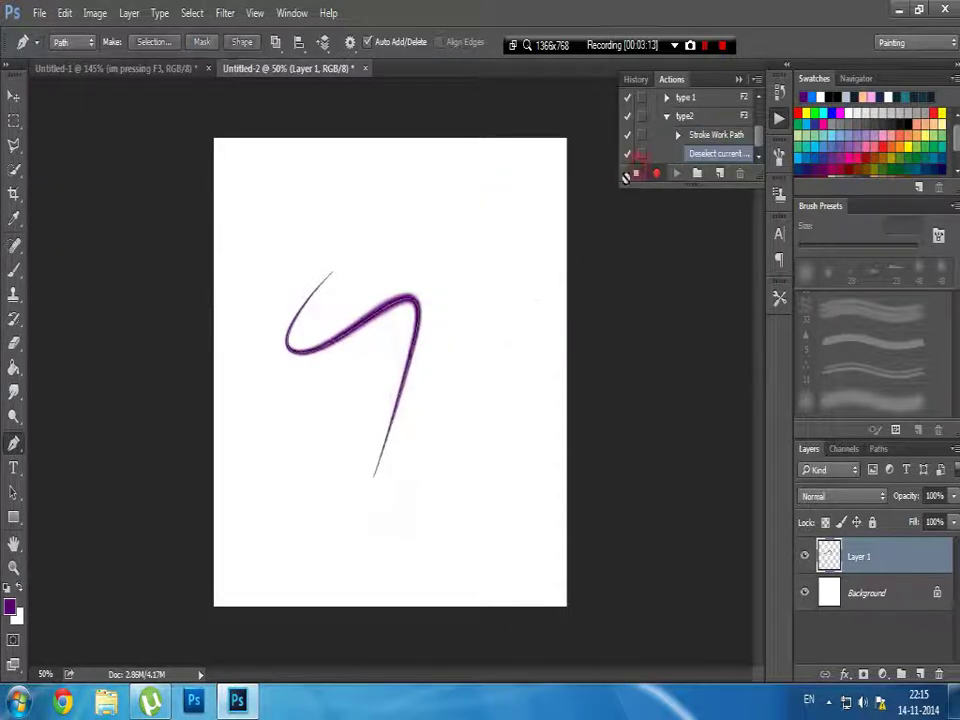
pyautogui.click(636, 173)
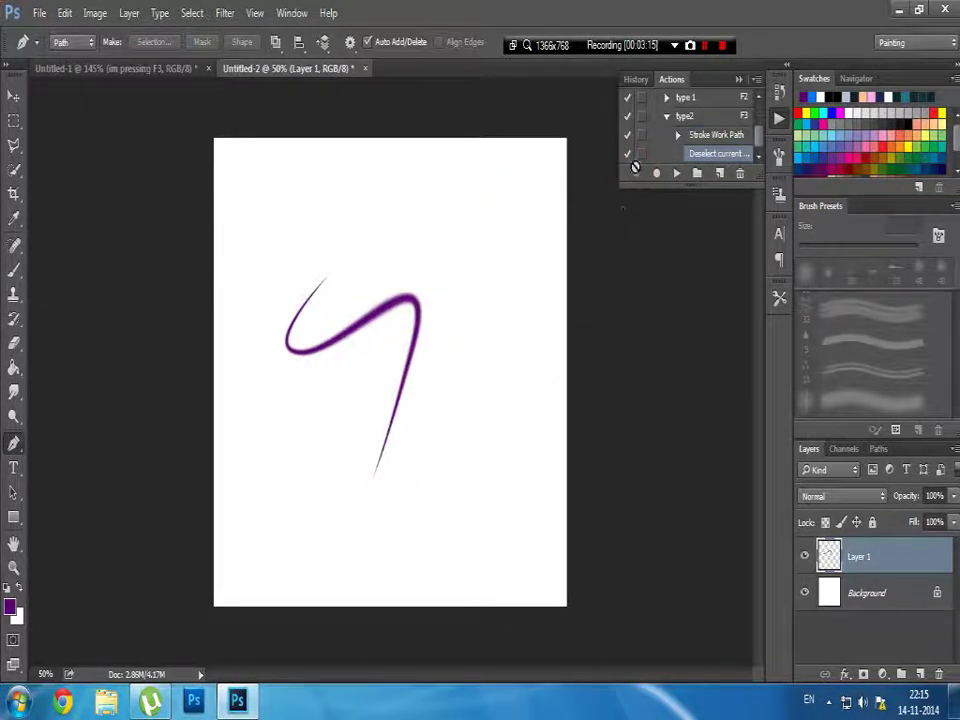
# - Undo the last stroke, draw a new curved pen path, and stroke it with type2 (F3)
pyautogui.scroll(1, 680, 140)
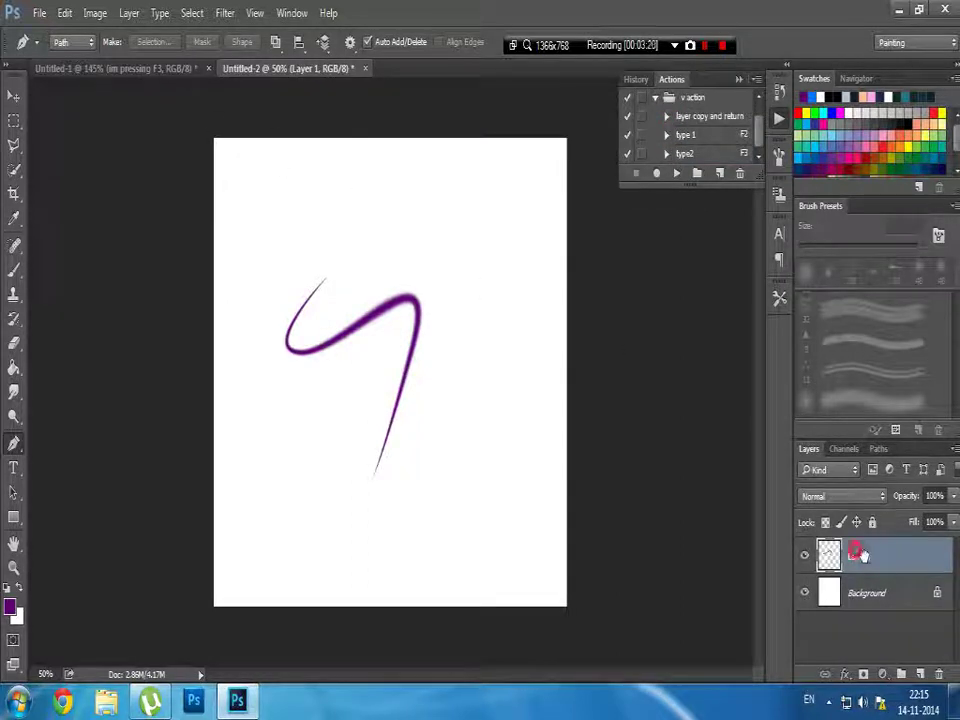
pyautogui.hotkey('ctrl', 'z')
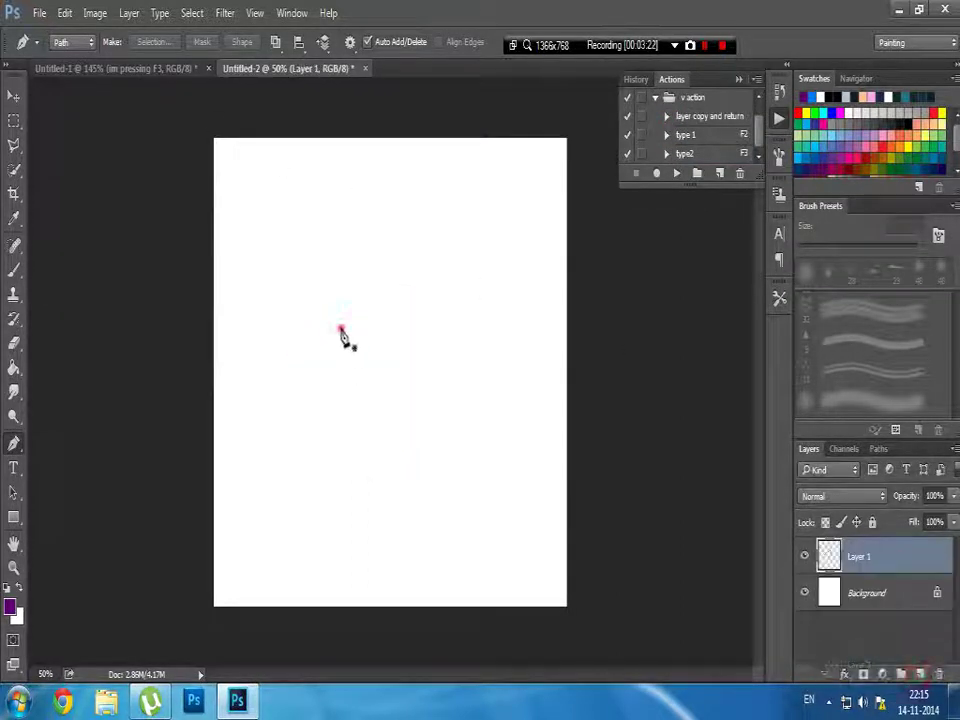
pyautogui.click(341, 330)
pyautogui.moveTo(315, 450); pyautogui.dragTo(427, 397)
pyautogui.moveTo(468, 338); pyautogui.dragTo(447, 445)
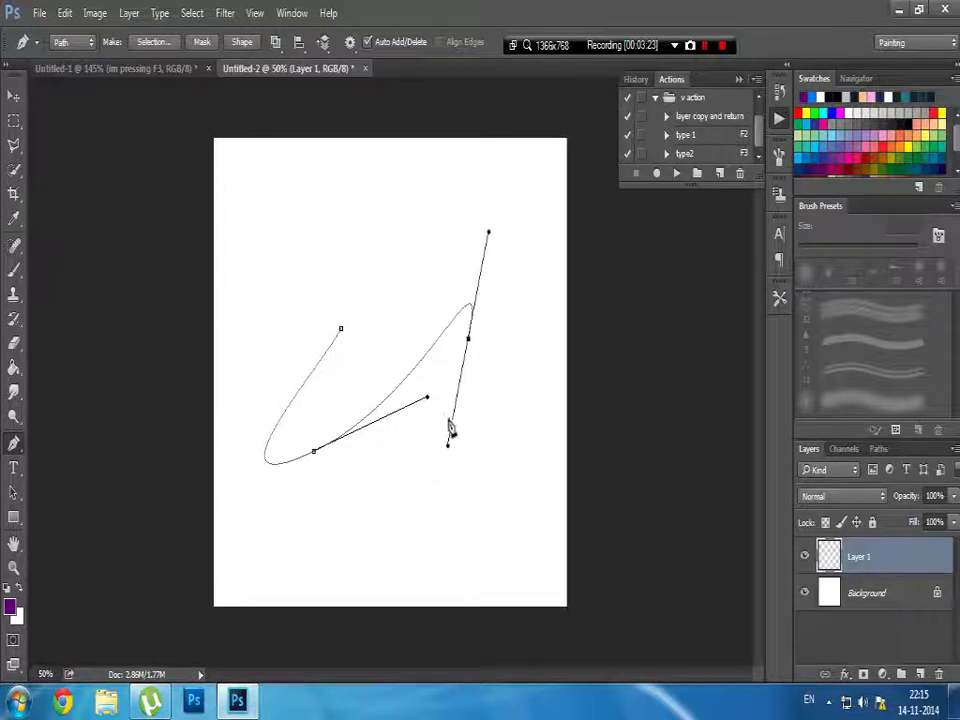
pyautogui.press('F3')
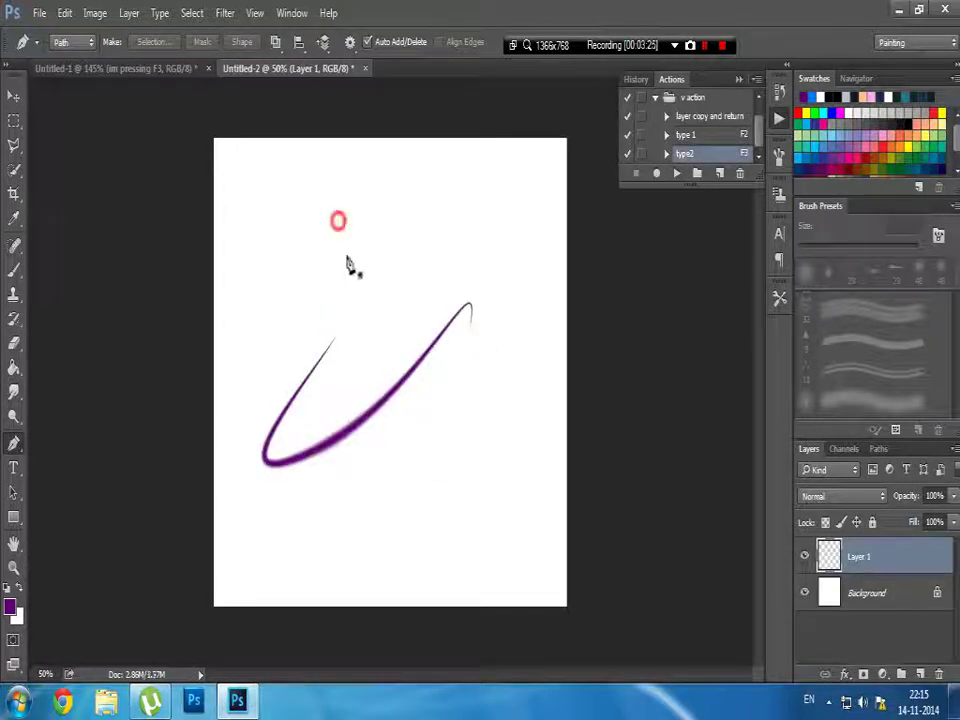
# - Stroke a short top path with type 1 and a middle path with type2, then delete Layer 1
pyautogui.moveTo(412, 207); pyautogui.dragTo(478, 193)
pyautogui.moveTo(485, 242); pyautogui.dragTo(478, 320)
pyautogui.press('F2')
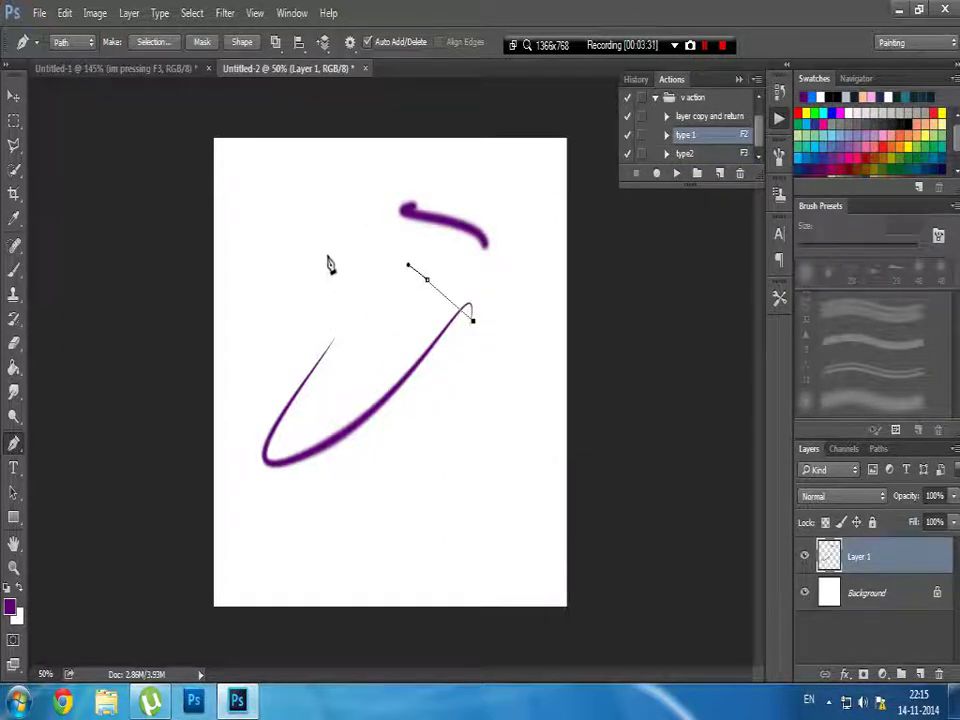
pyautogui.moveTo(347, 281); pyautogui.dragTo(375, 321)
pyautogui.press('F3')
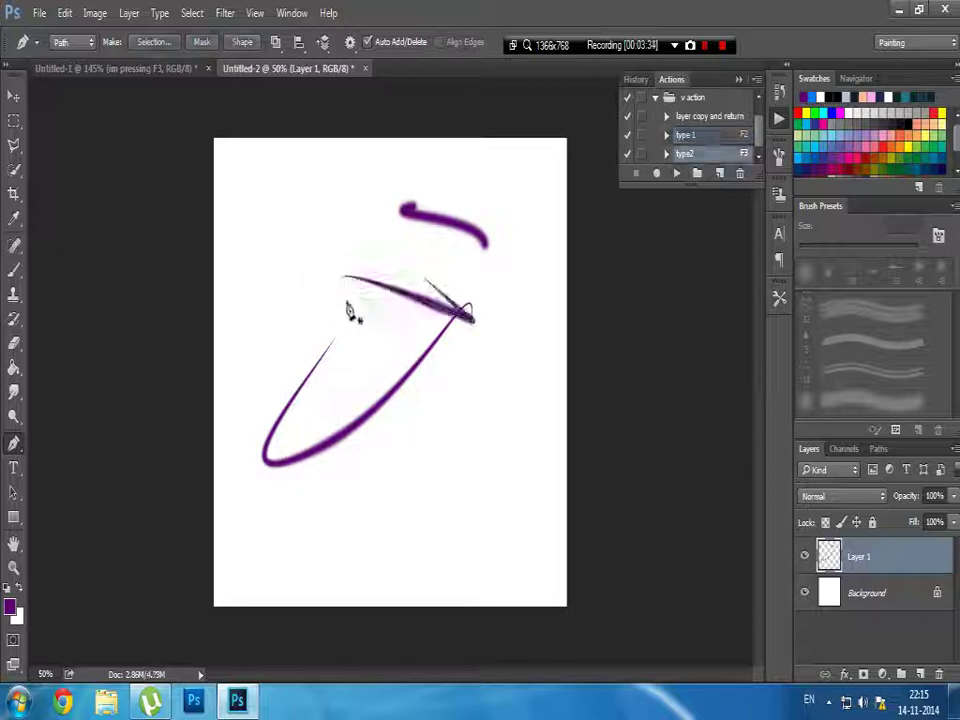
pyautogui.moveTo(848, 563); pyautogui.dragTo(938, 673)
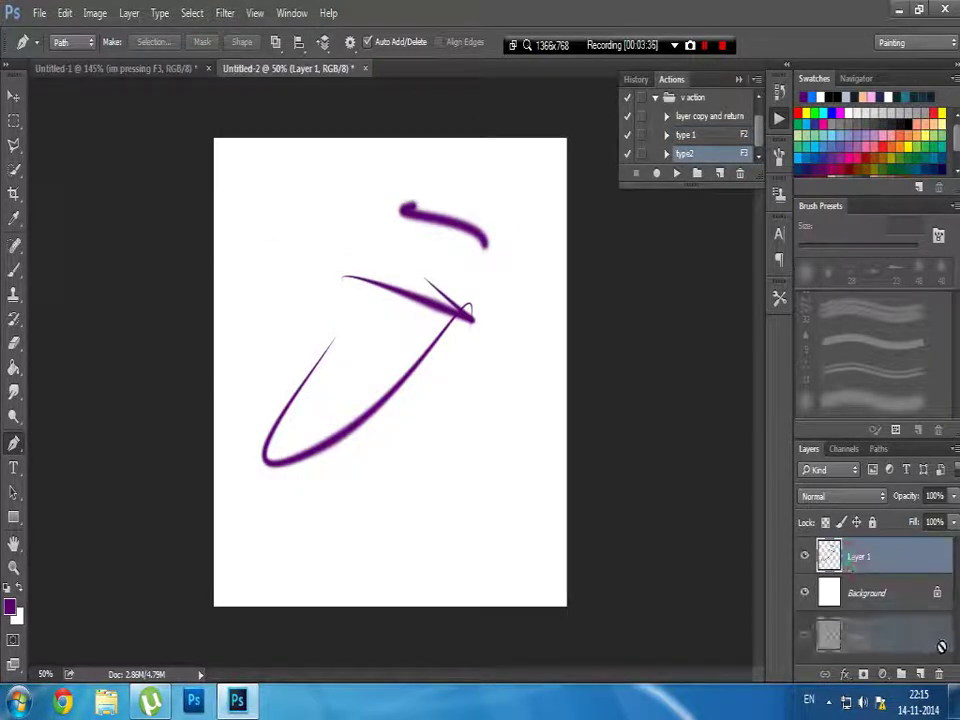
# - In Untitled-1, close the Actions panel and scroll past 'thanks for watching' and 'subscribe my channel' to the end
pyautogui.click(110, 69)
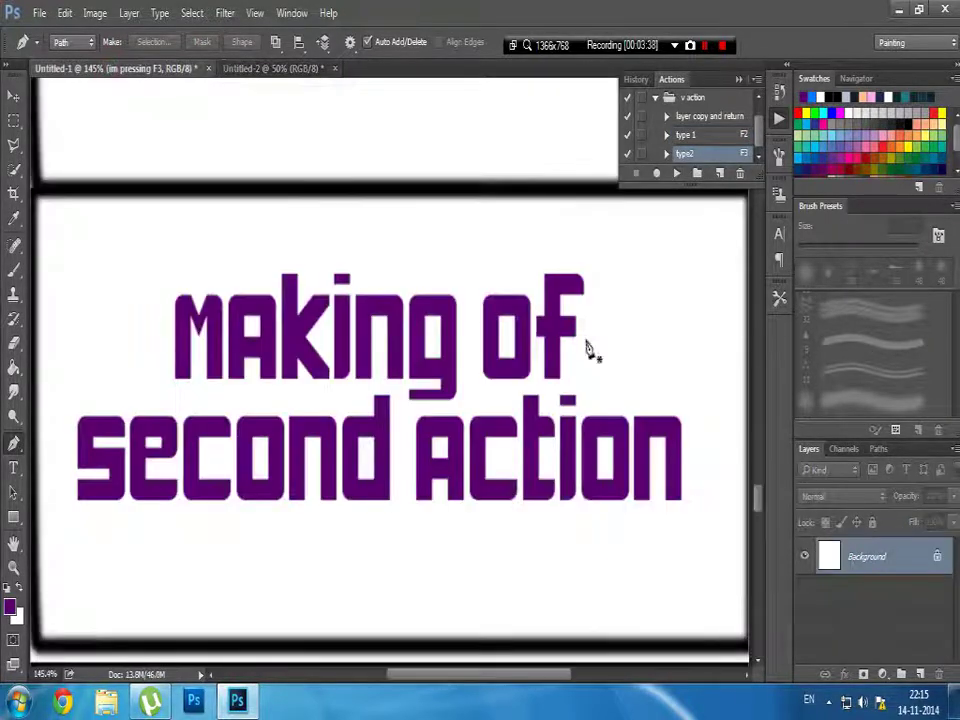
pyautogui.moveTo(756, 507); pyautogui.dragTo(759, 533)
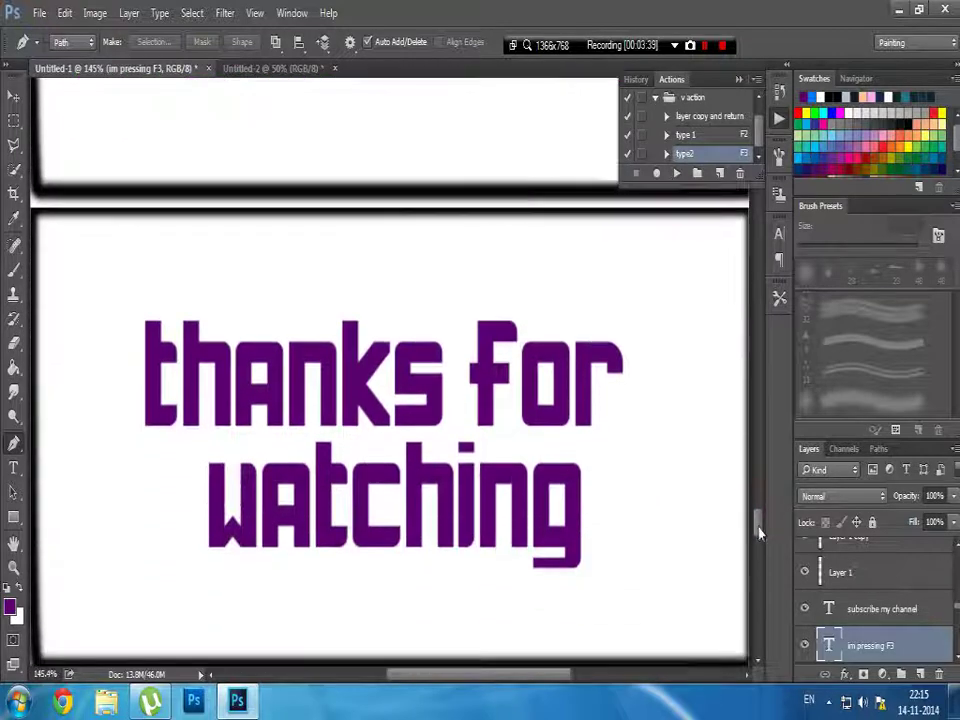
pyautogui.click(736, 81)
pyautogui.moveTo(757, 530); pyautogui.dragTo(757, 603)
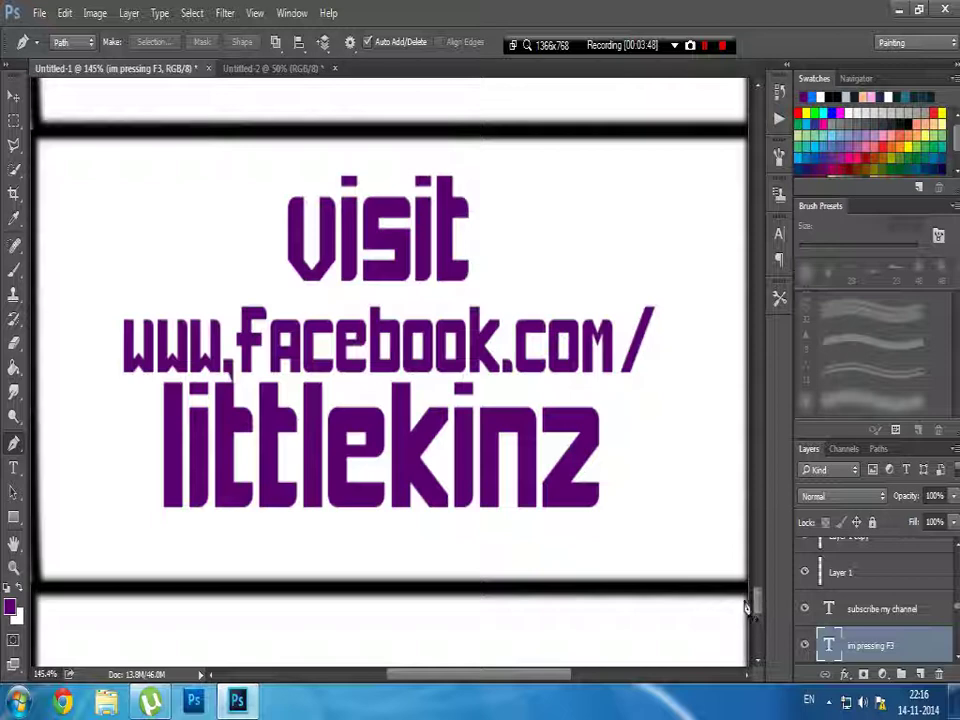
pyautogui.moveTo(754, 596); pyautogui.dragTo(757, 630)
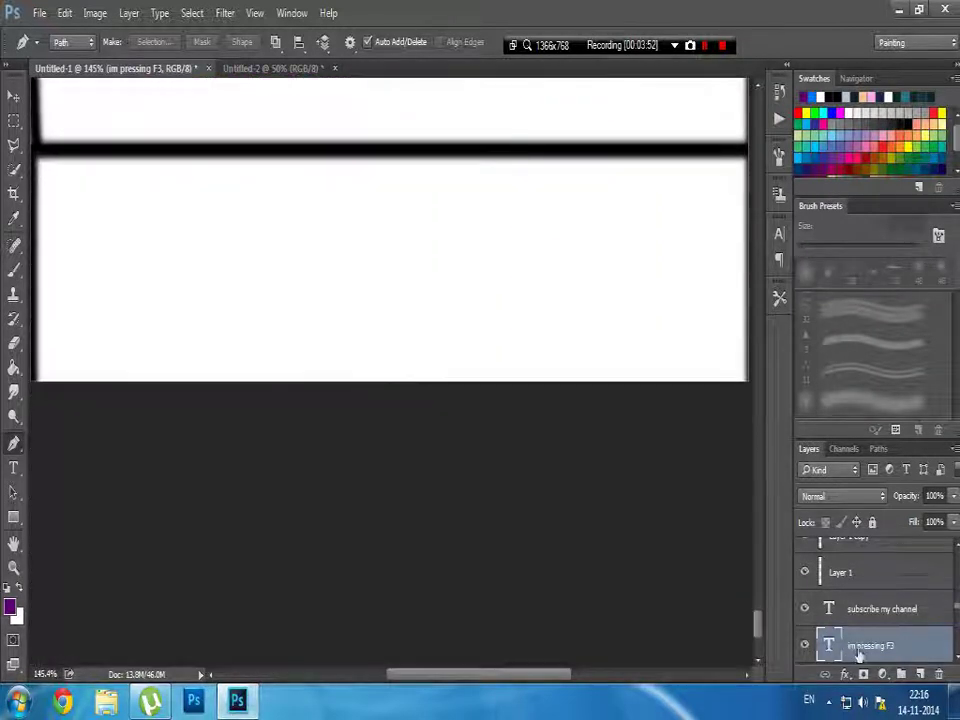